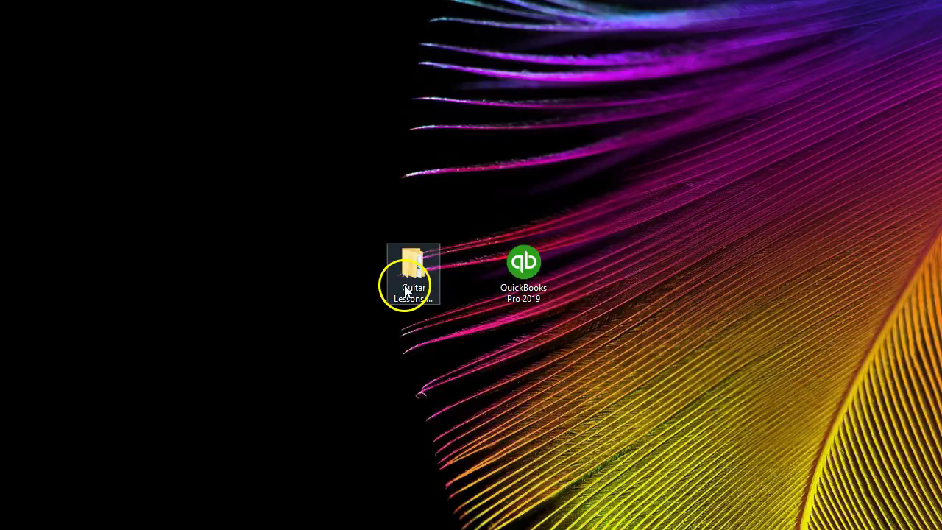
Step: Browse the Guitar Lessons & Equipment folder into QuickBooks Data File > QB 1 and back
{"action": "double_click", "coordinate": [406, 292]}
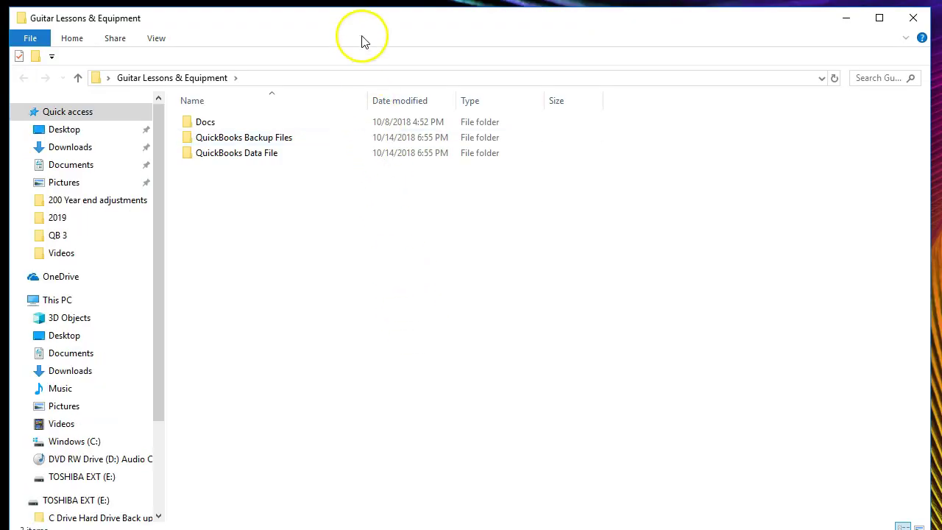
{"action": "left_click_drag", "start_coordinate": [360, 25], "coordinate": [360, 18]}
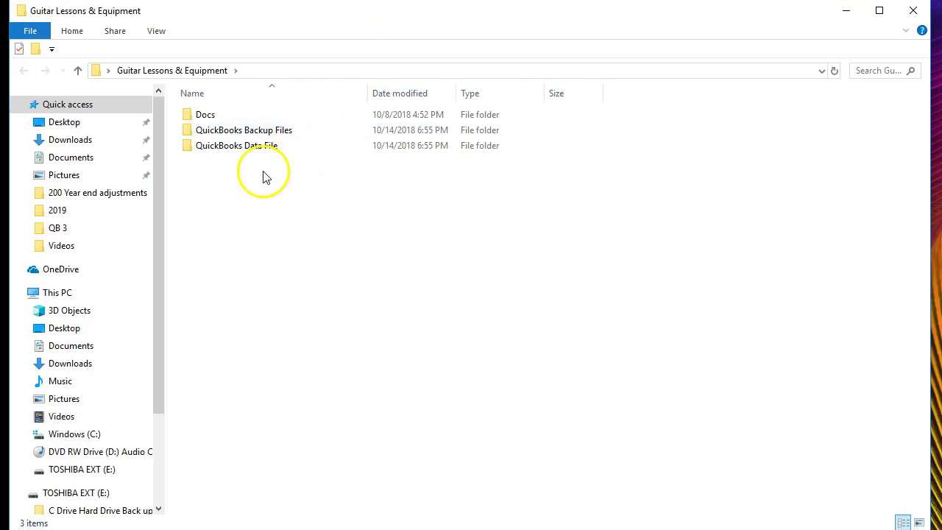
{"action": "left_click", "coordinate": [233, 148]}
{"action": "double_click", "coordinate": [232, 147]}
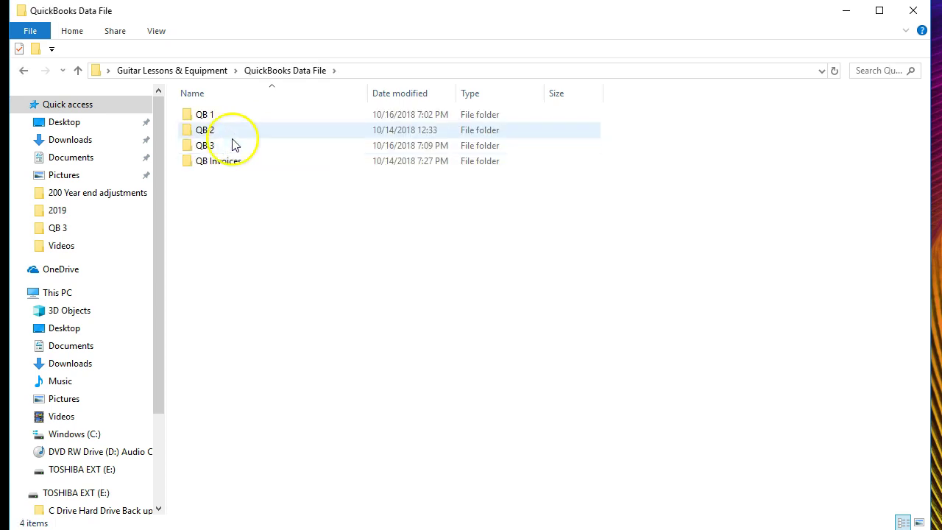
{"action": "left_click", "coordinate": [235, 116]}
{"action": "double_click", "coordinate": [236, 116]}
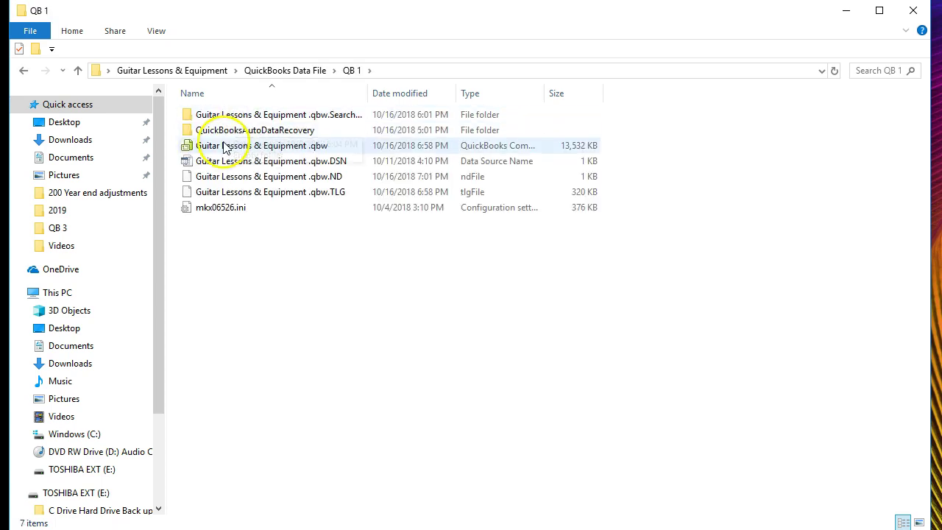
{"action": "left_click", "coordinate": [225, 146]}
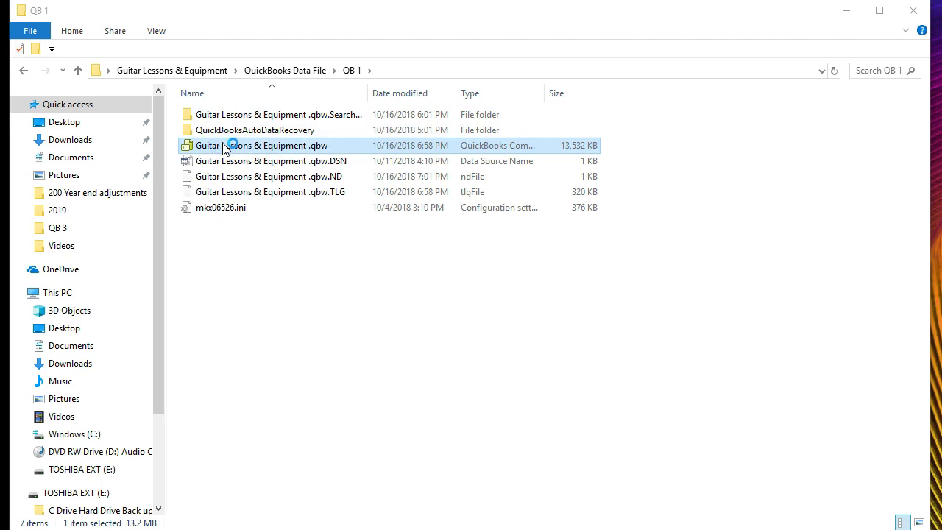
{"action": "left_click", "coordinate": [188, 74]}
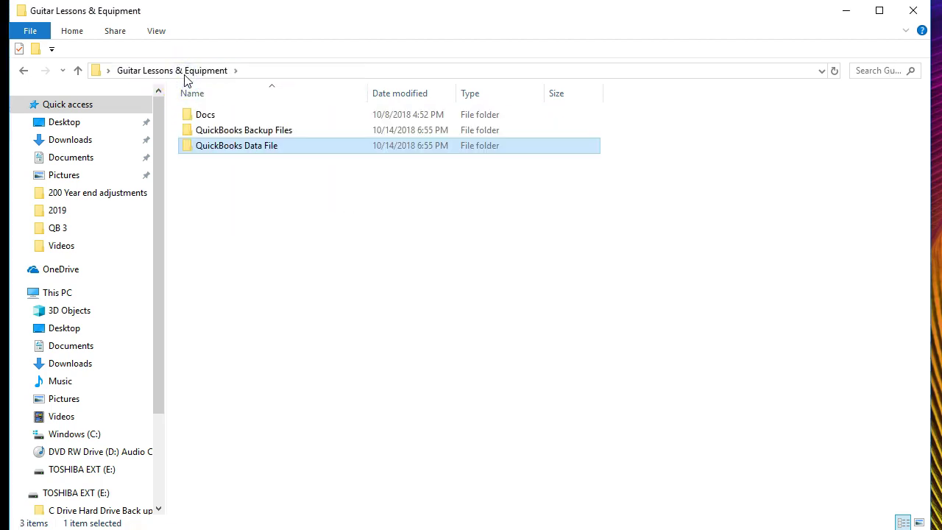
Step: Open Loan Payments.xlsx and Adjusting Entry Worksheet Q1.xlsx from Docs\2019
{"action": "double_click", "coordinate": [204, 115]}
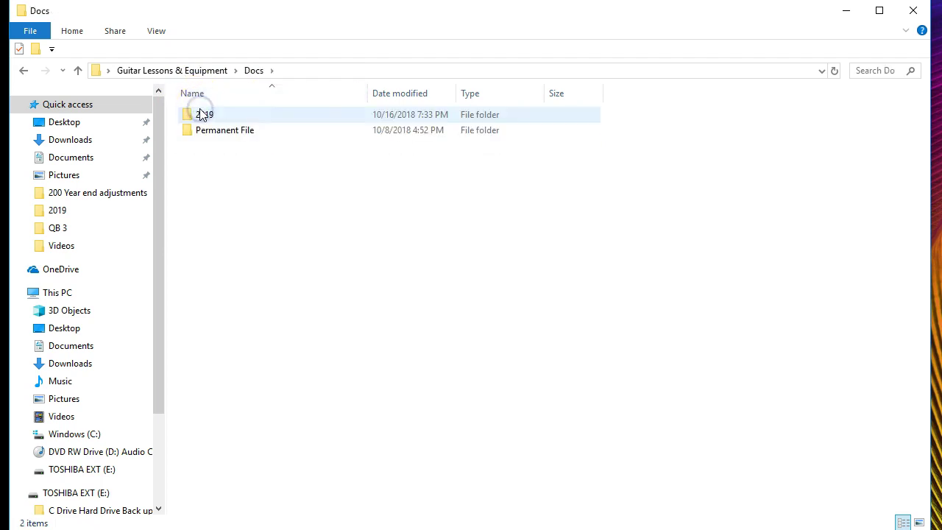
{"action": "double_click", "coordinate": [239, 120]}
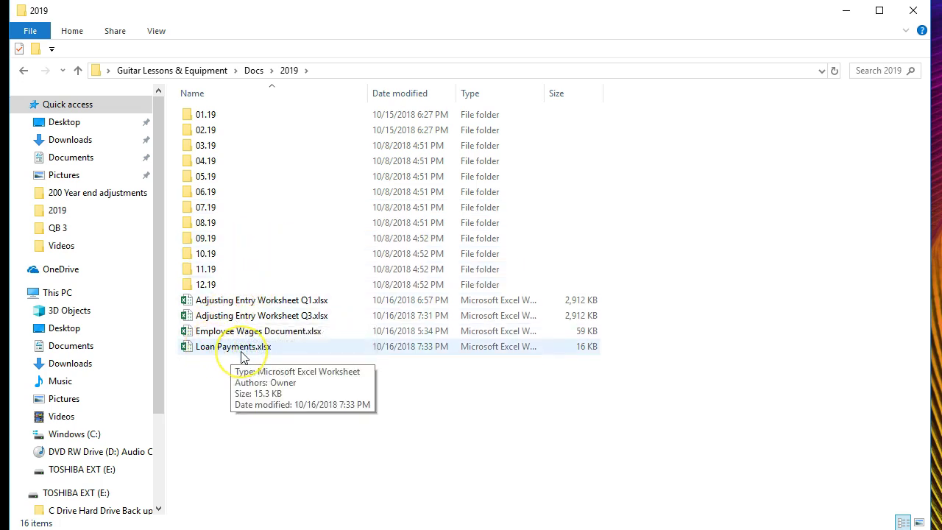
{"action": "double_click", "coordinate": [245, 356]}
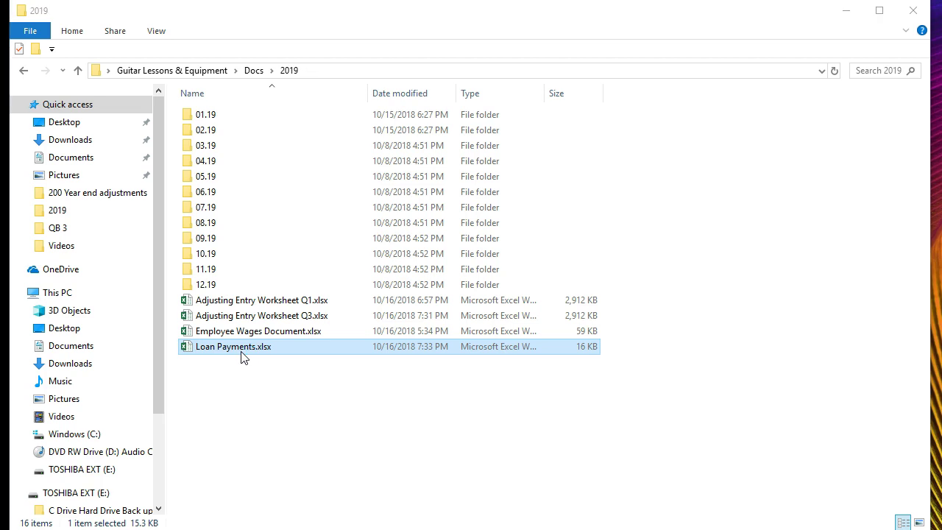
{"action": "double_click", "coordinate": [241, 303]}
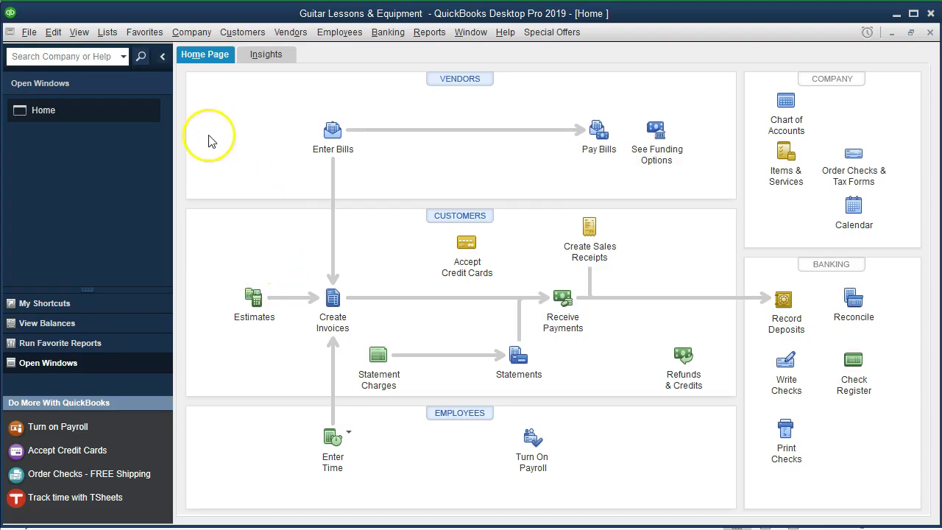
Step: Open the Trial Balance report from Reports > Accountant & Taxes
{"action": "left_click", "coordinate": [79, 32]}
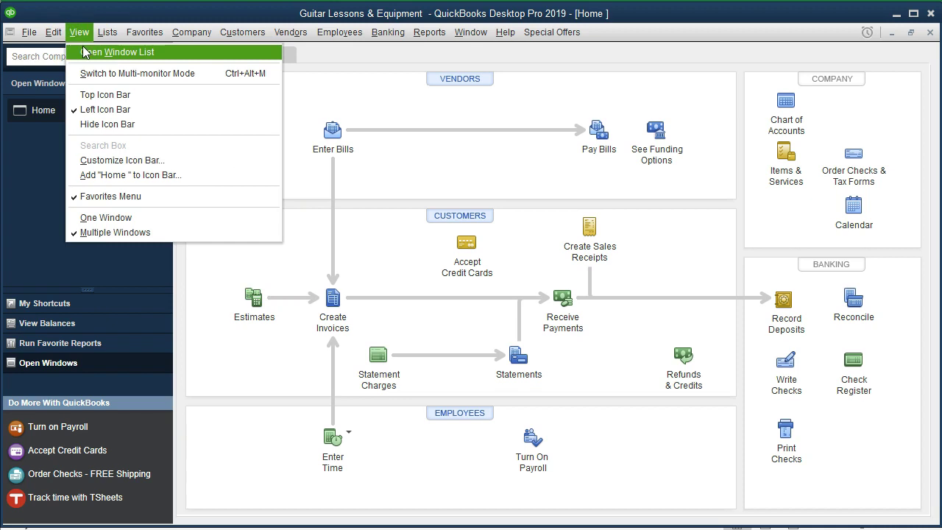
{"action": "left_click", "coordinate": [169, 53]}
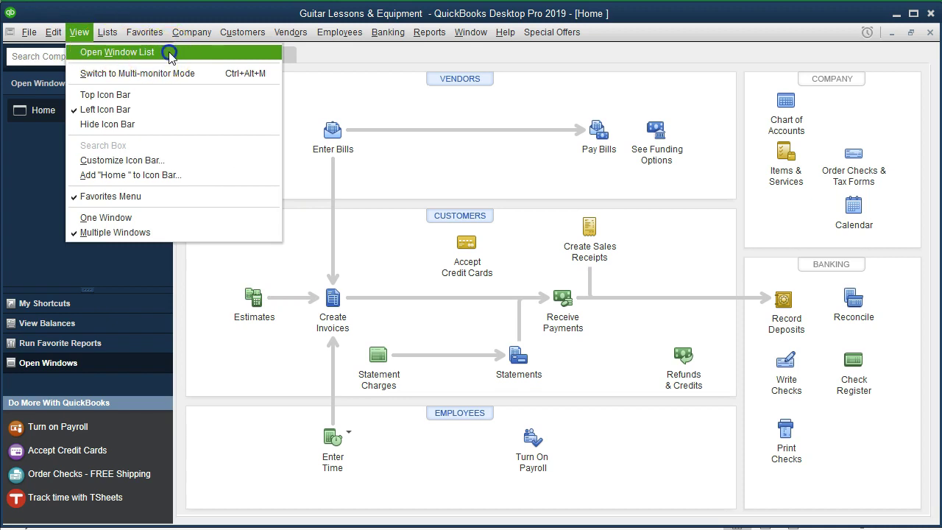
{"action": "left_click", "coordinate": [429, 34]}
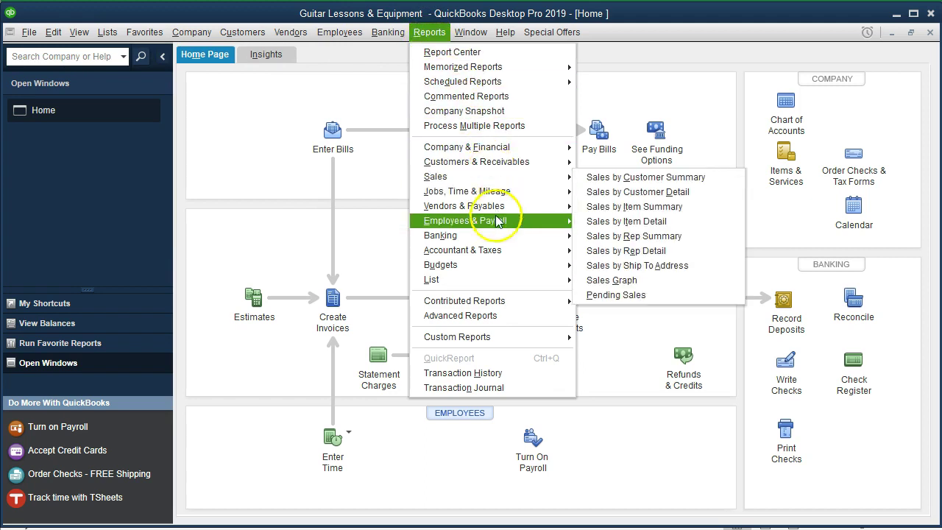
{"action": "mouse_move", "coordinate": [508, 250]}
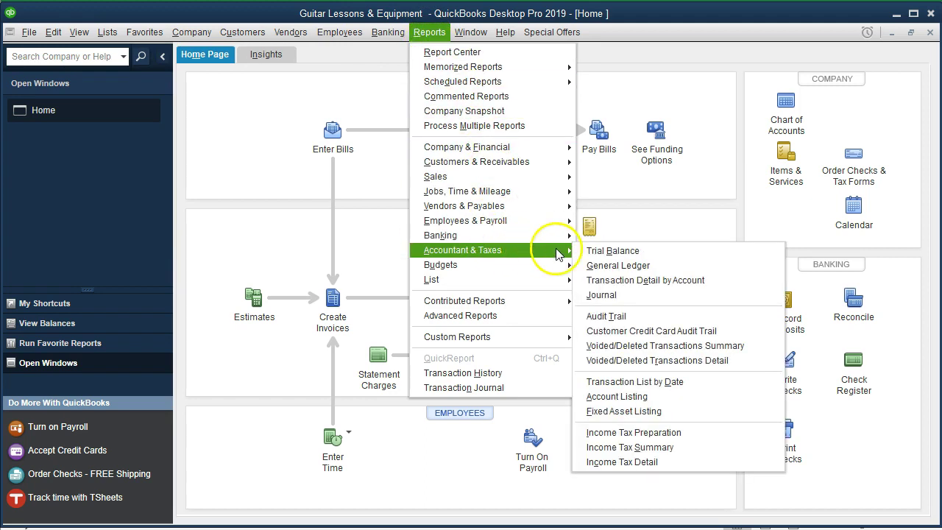
{"action": "left_click", "coordinate": [652, 253]}
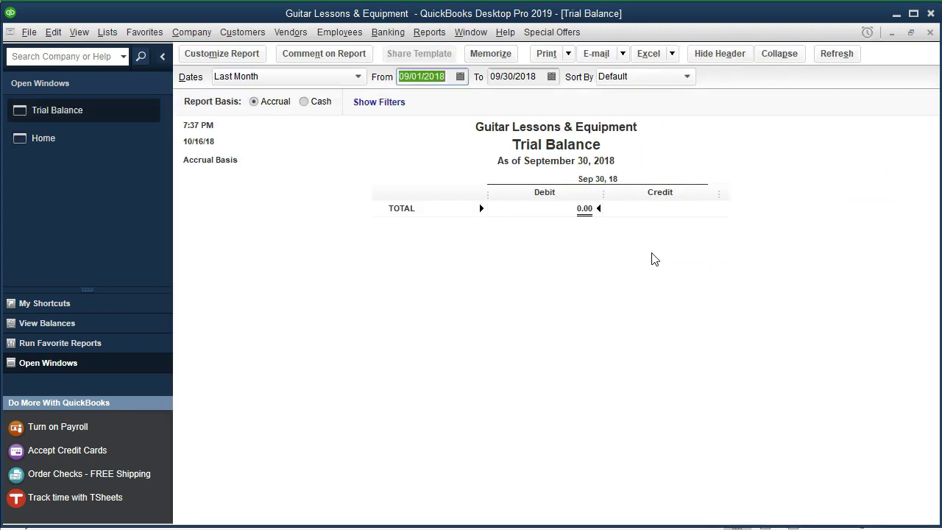
Step: Set the Trial Balance range to 01/01/2019–12/31/2019 and note Loan Payable at 55,056.00
{"action": "type", "text": "01/01/2019"}
{"action": "key", "text": "Tab"}
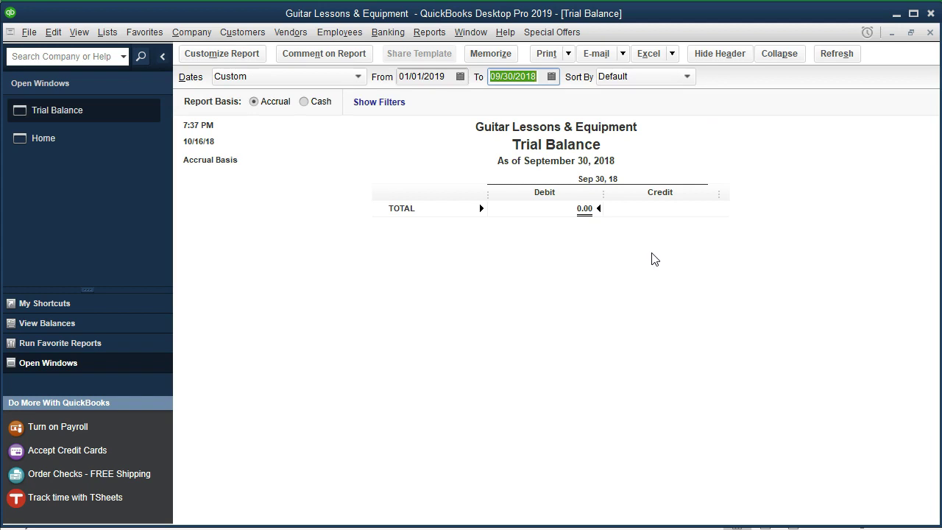
{"action": "type", "text": "12/31/2019"}
{"action": "key", "text": "Tab"}
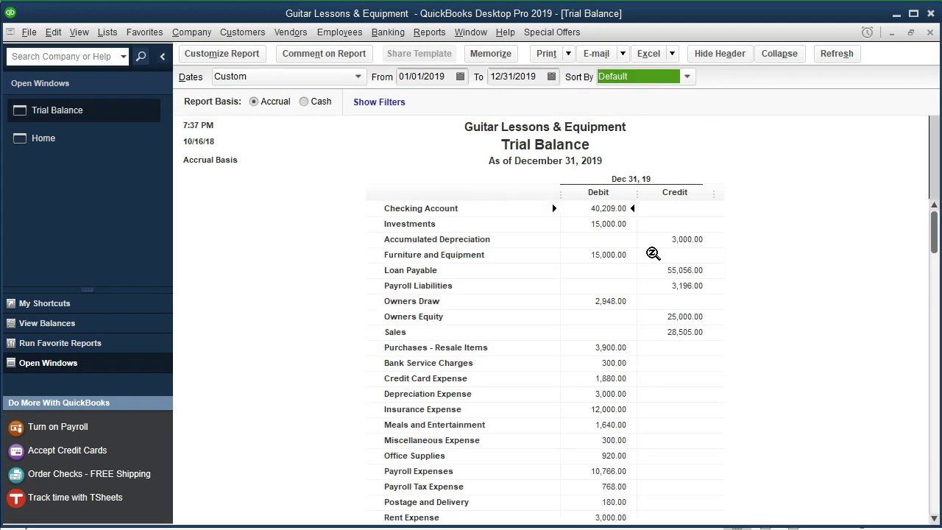
{"action": "left_click", "coordinate": [687, 270]}
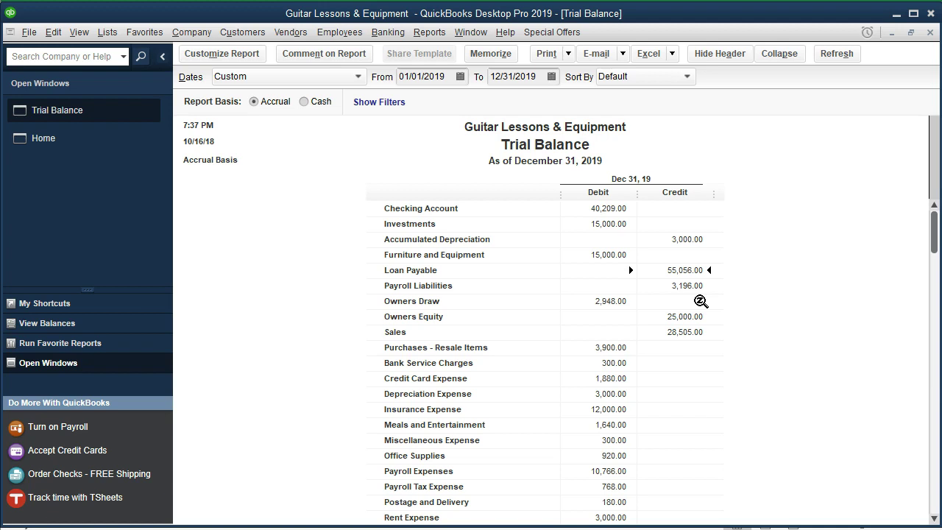
Step: Review the Loan Payable transactions behind 55,056.00, including the -944.00 payment, then close the detail
{"action": "double_click", "coordinate": [683, 270]}
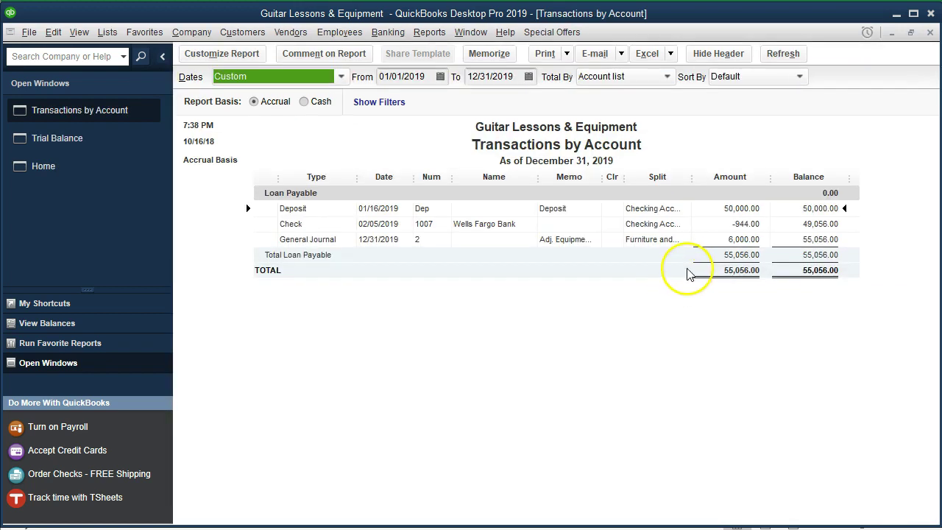
{"action": "left_click", "coordinate": [706, 224]}
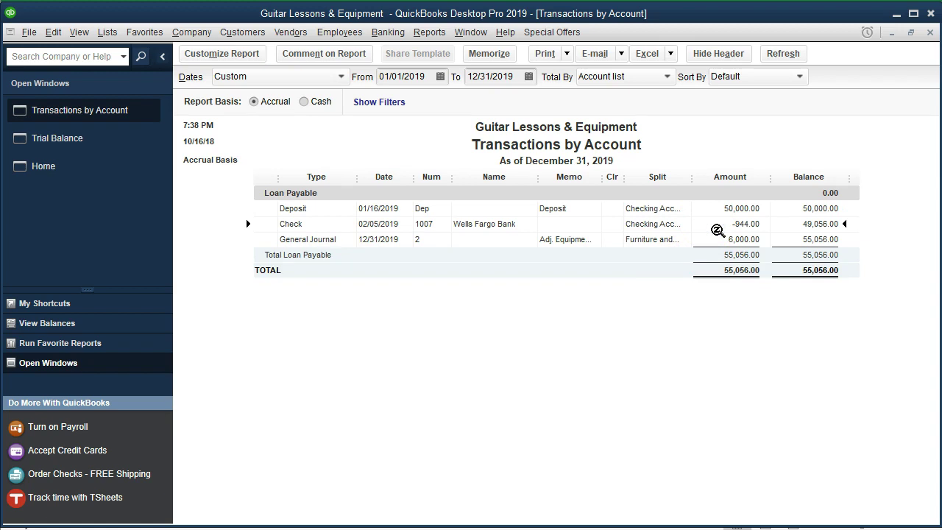
{"action": "left_click", "coordinate": [715, 222]}
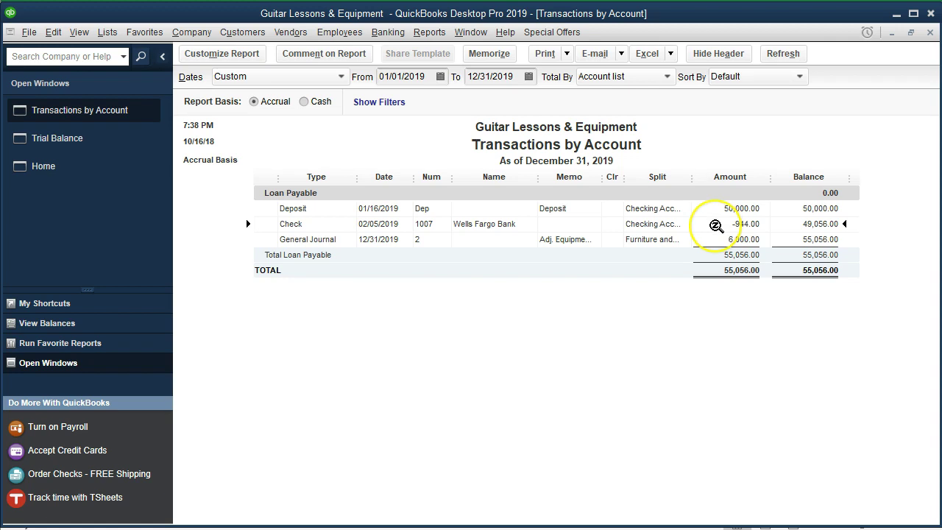
{"action": "left_click", "coordinate": [717, 226]}
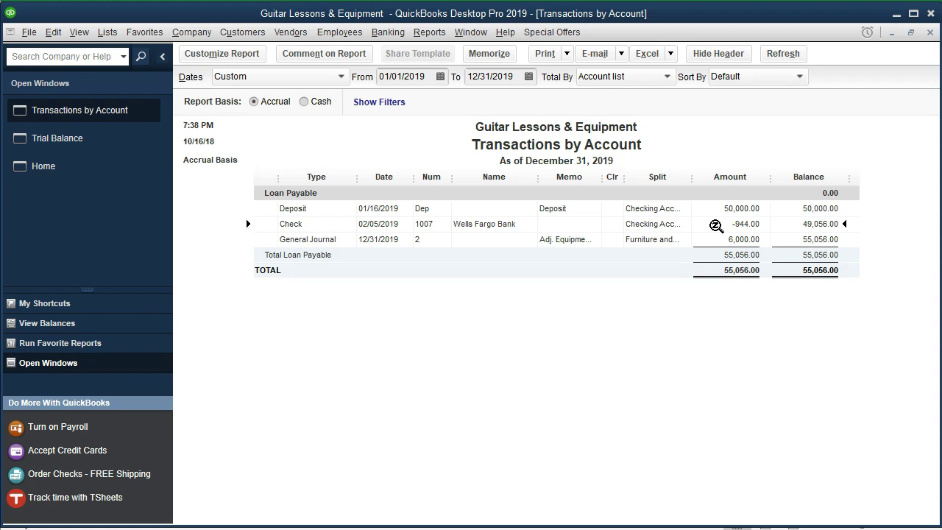
{"action": "left_click", "coordinate": [930, 32]}
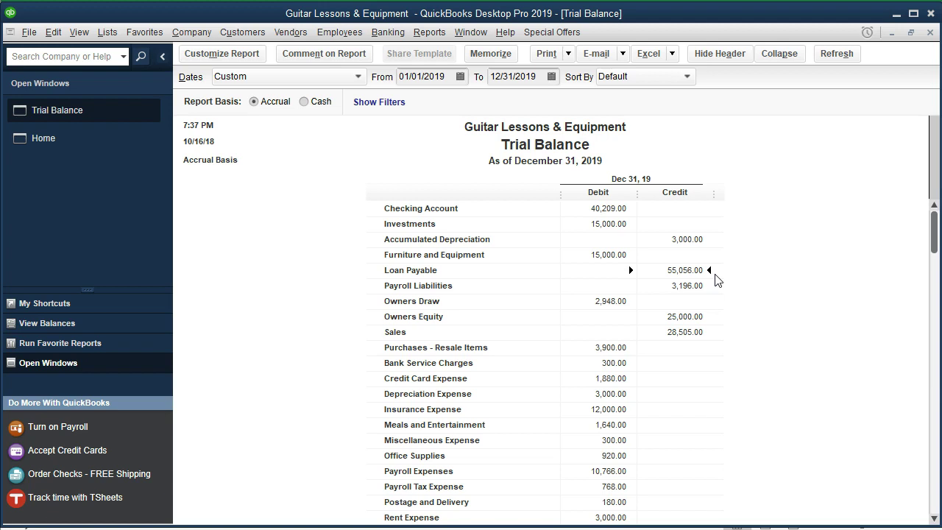
{"action": "scroll", "coordinate": [716, 280], "scroll_direction": "down", "scroll_amount": 2}
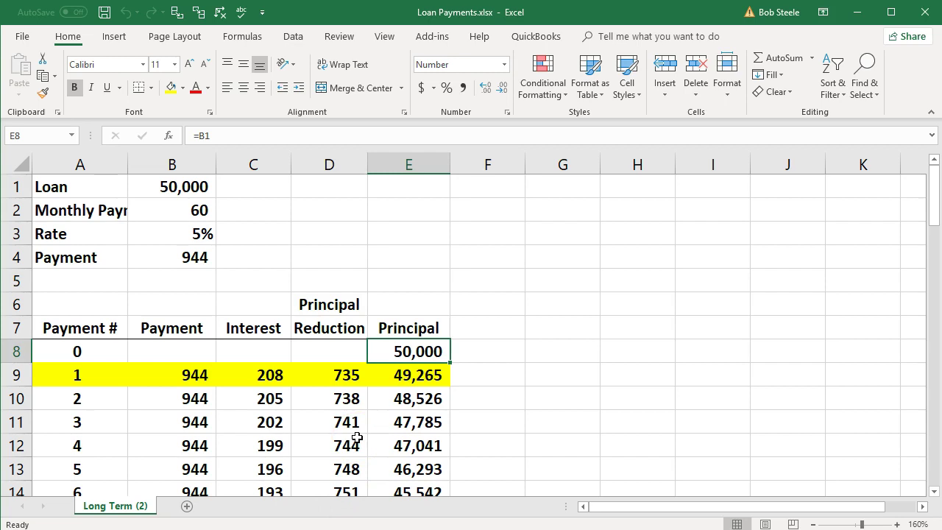
Step: Check the loan schedule's 50,000 amount, 60-month term, 208 first-month interest and payment amounts
{"action": "left_click", "coordinate": [277, 449]}
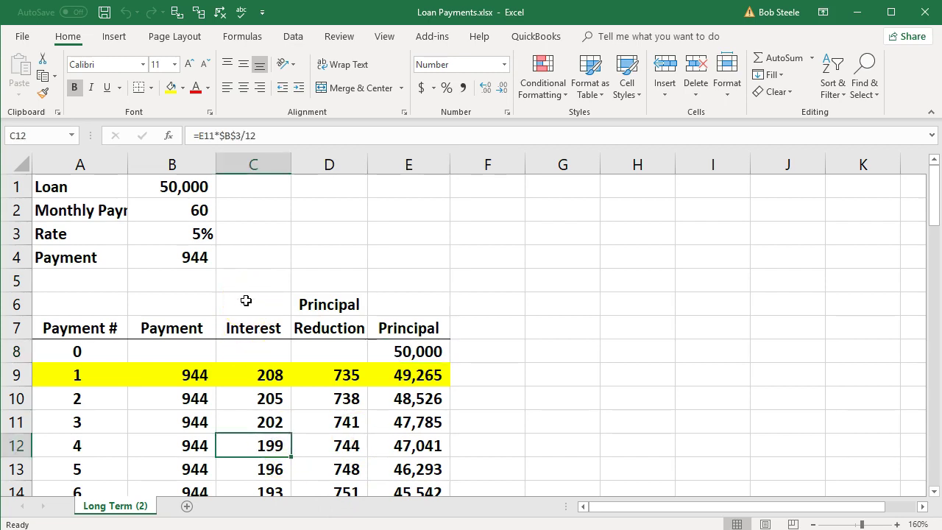
{"action": "left_click", "coordinate": [185, 186]}
{"action": "key", "text": "Down"}
{"action": "key", "text": "Down"}
{"action": "key", "text": "Down"}
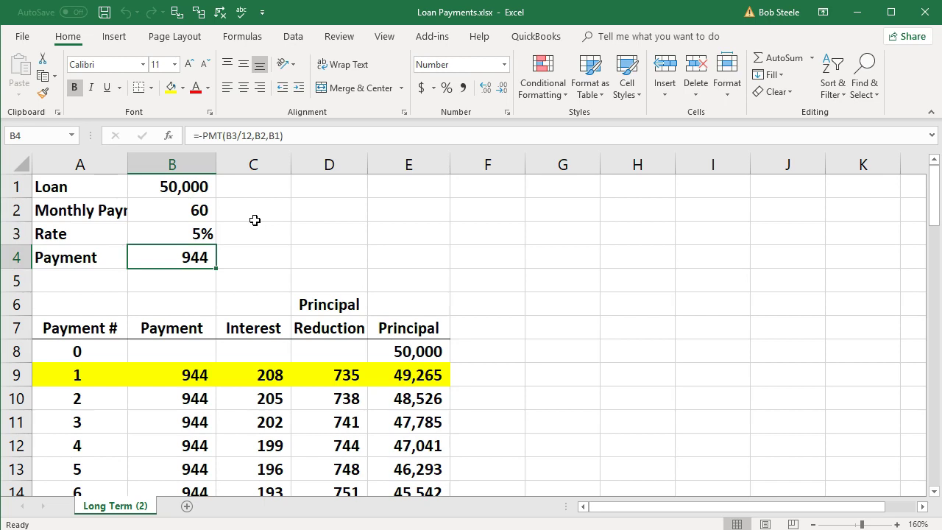
{"action": "left_click", "coordinate": [287, 370]}
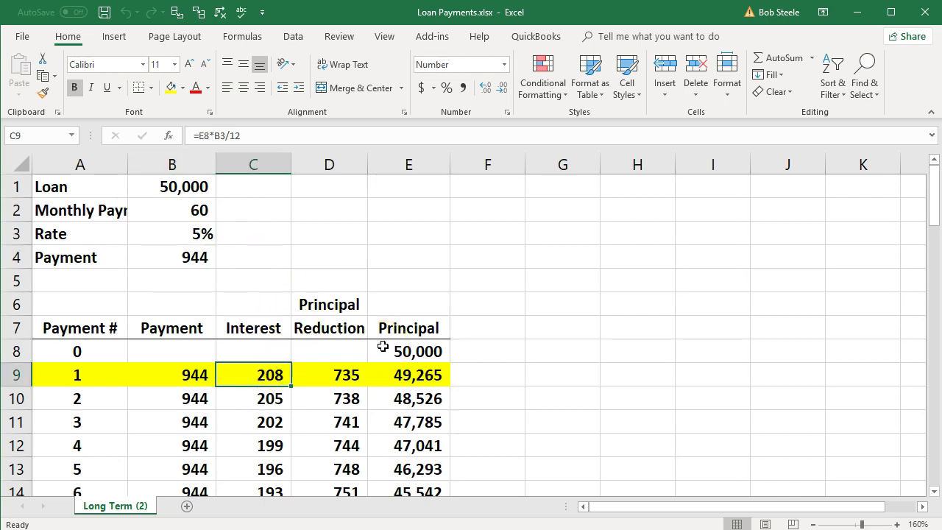
{"action": "key", "text": "Left"}
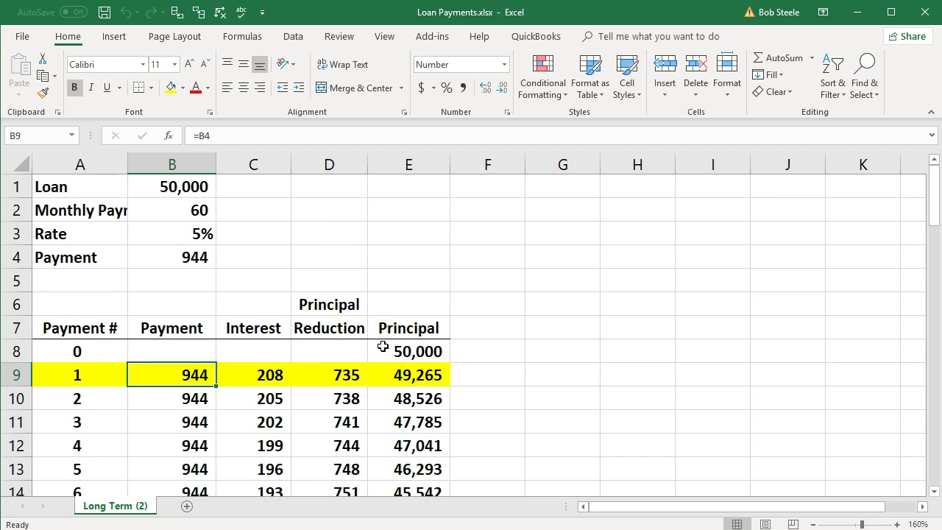
{"action": "key", "text": "Down"}
{"action": "key", "text": "Down"}
{"action": "key", "text": "Down"}
{"action": "key", "text": "Down"}
{"action": "key", "text": "Down"}
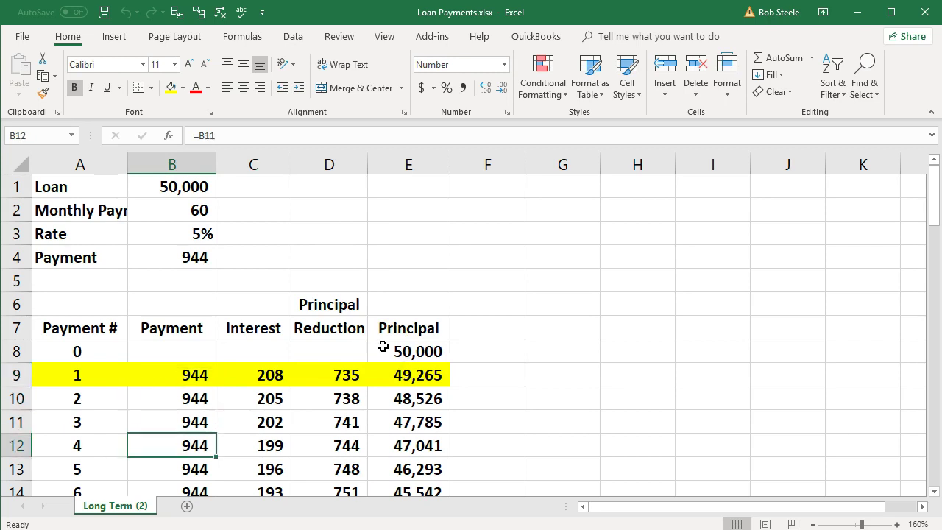
{"action": "key", "text": "Down"}
{"action": "key", "text": "Down"}
{"action": "key", "text": "Down"}
{"action": "key", "text": "Down"}
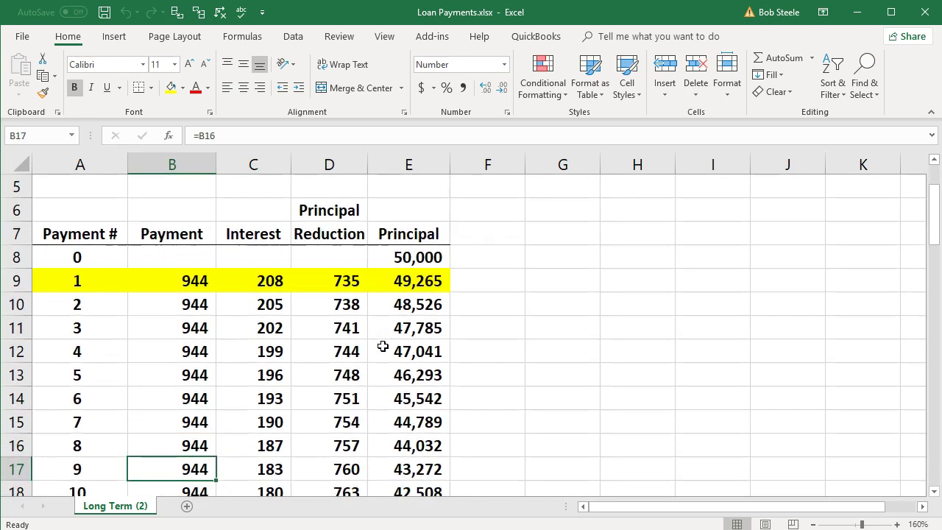
{"action": "key", "text": "Up"}
{"action": "key", "text": "Up"}
{"action": "key", "text": "Up"}
{"action": "key", "text": "Up"}
{"action": "key", "text": "Up"}
{"action": "key", "text": "Up"}
{"action": "key", "text": "Up"}
{"action": "key", "text": "Up"}
{"action": "key", "text": "Up"}
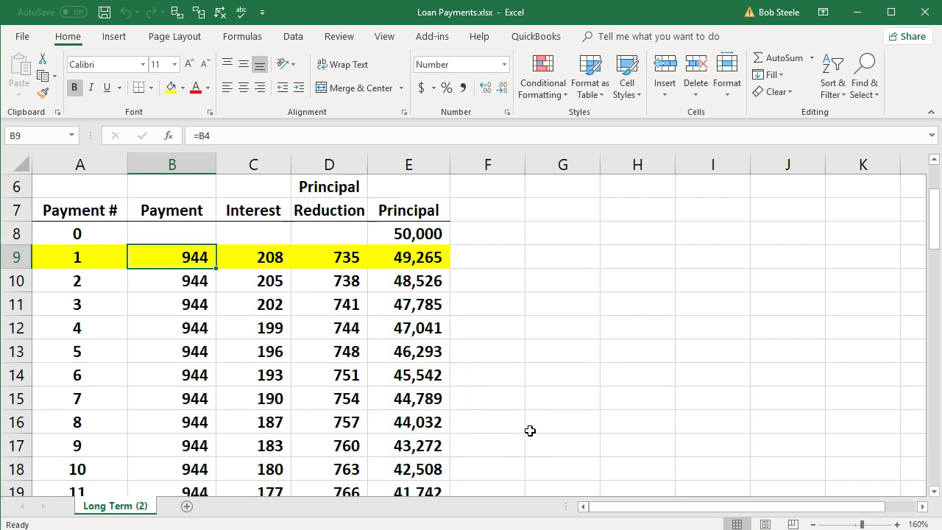
{"action": "key", "text": "alt+Tab"}
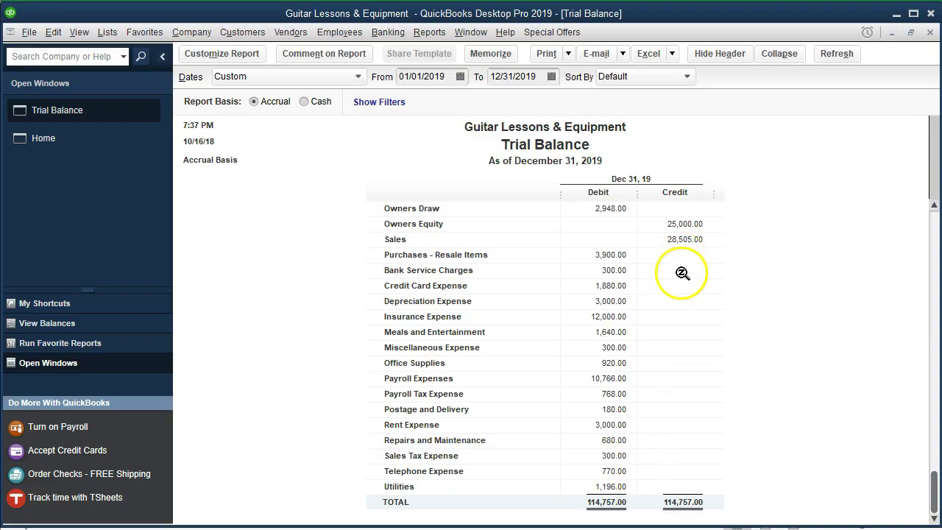
Step: Drill into the 55,056 Loan Payable balance on the trial balance
{"action": "scroll", "coordinate": [675, 250], "scroll_direction": "up", "scroll_amount": 2}
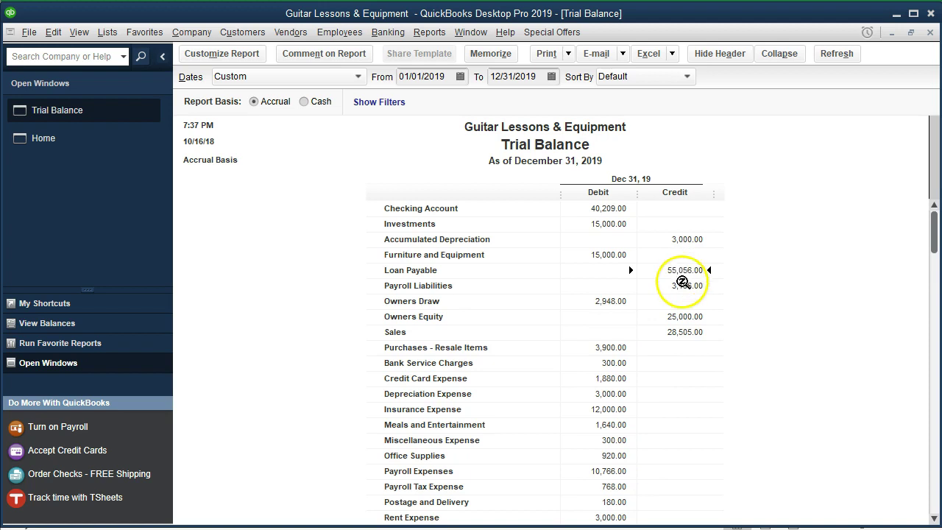
{"action": "double_click", "coordinate": [685, 269]}
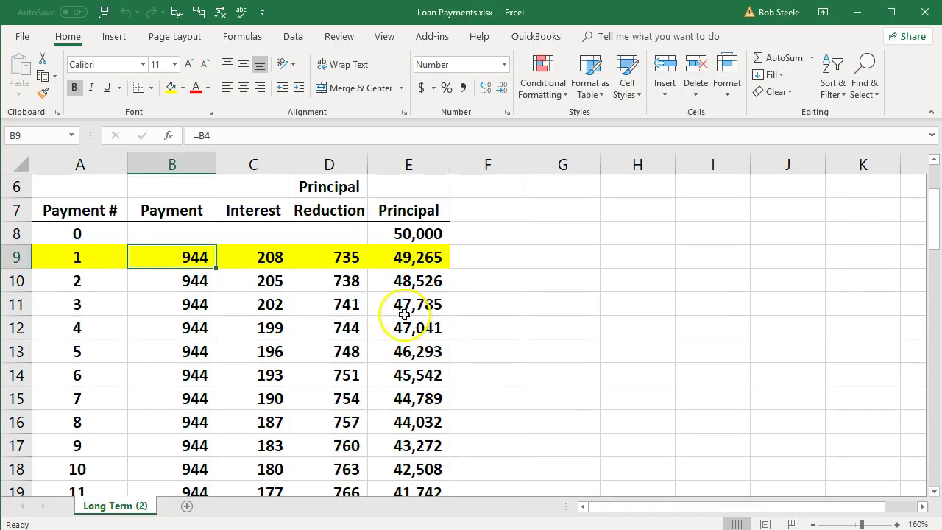
{"action": "left_click", "coordinate": [401, 283]}
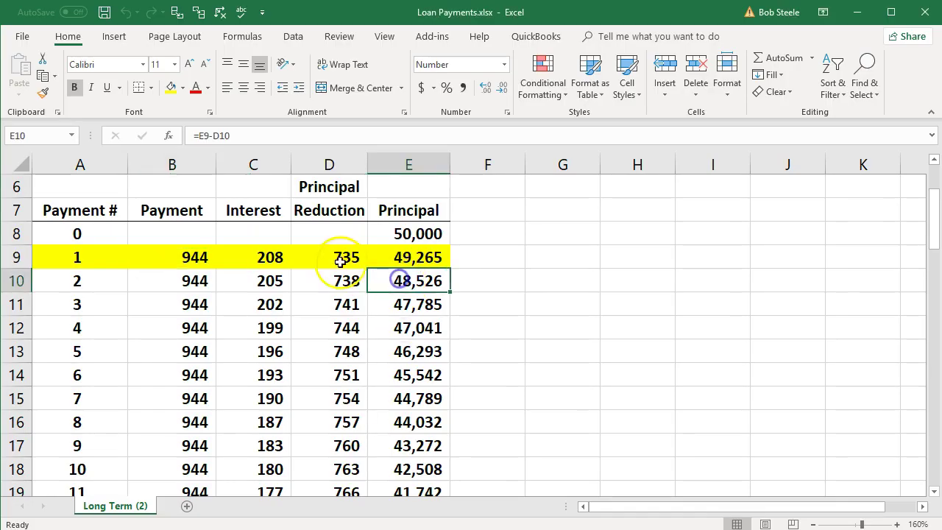
{"action": "left_click", "coordinate": [482, 255]}
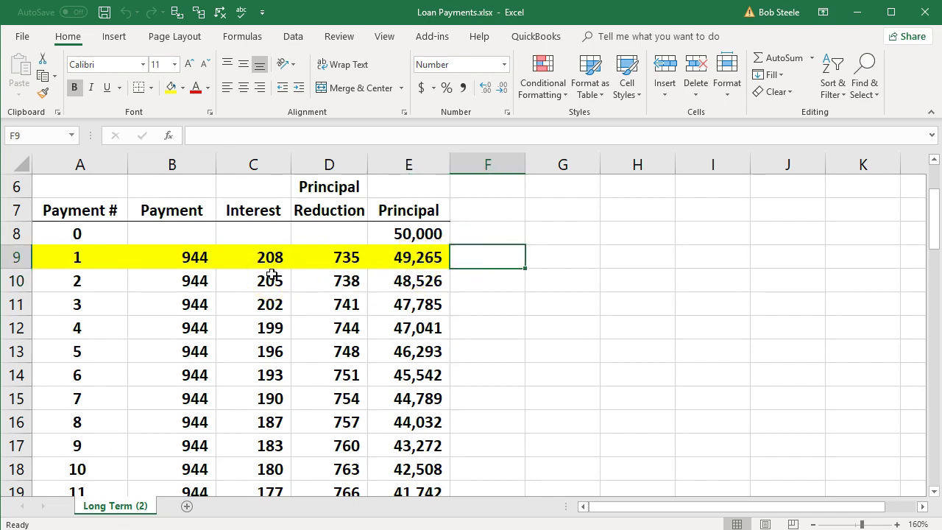
{"action": "left_click_drag", "start_coordinate": [270, 258], "coordinate": [268, 348]}
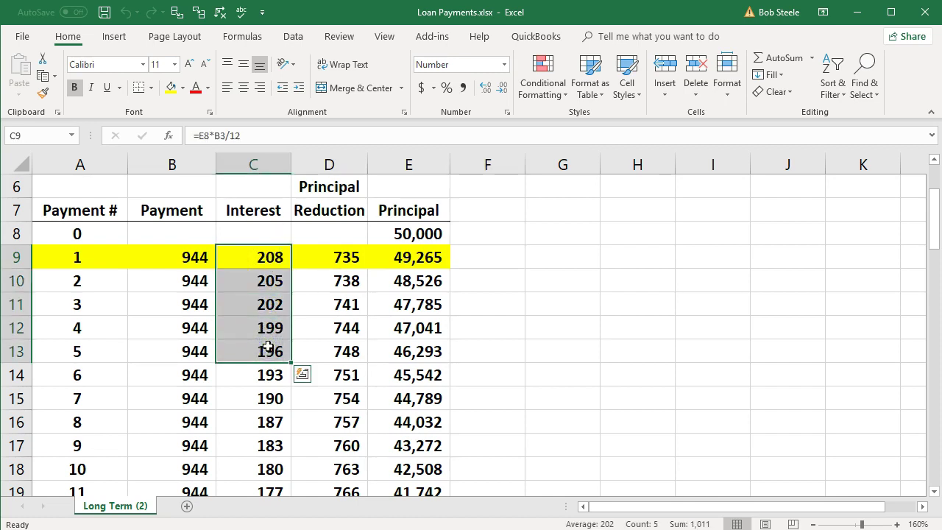
{"action": "left_click", "coordinate": [276, 256]}
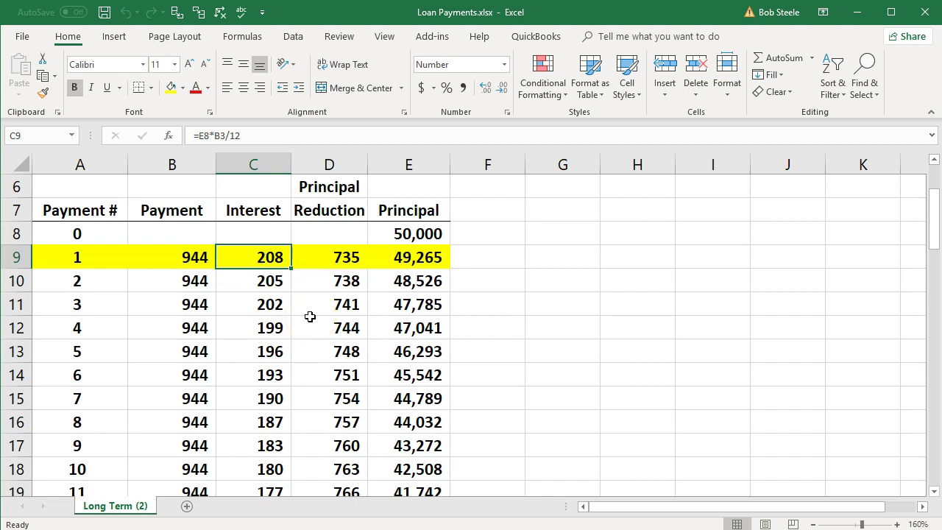
{"action": "left_click", "coordinate": [333, 258]}
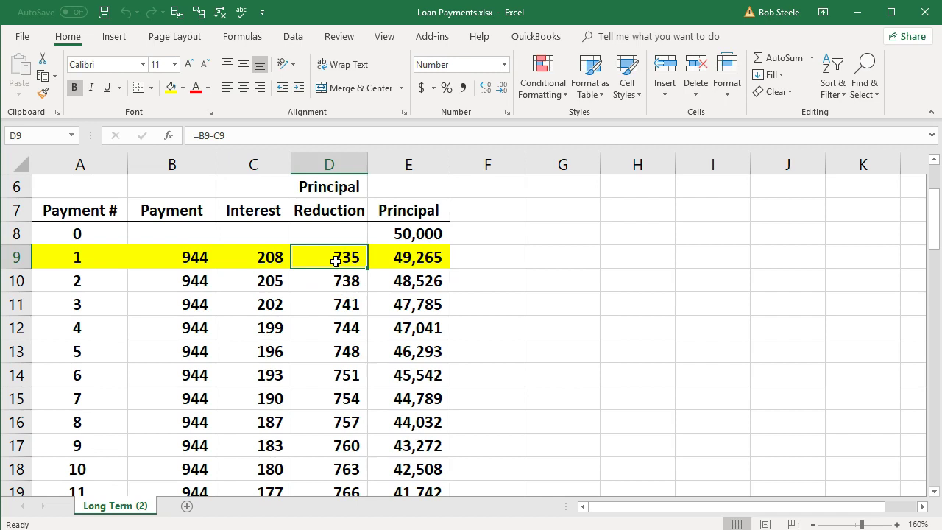
{"action": "left_click", "coordinate": [274, 278]}
{"action": "left_click", "coordinate": [316, 278]}
{"action": "left_click", "coordinate": [275, 302]}
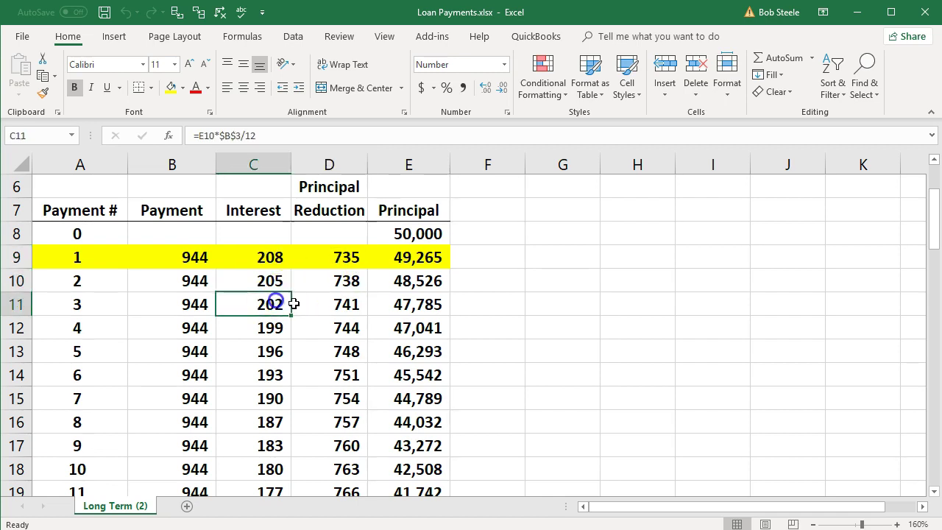
{"action": "left_click", "coordinate": [321, 303]}
{"action": "left_click", "coordinate": [273, 328]}
{"action": "left_click", "coordinate": [312, 330]}
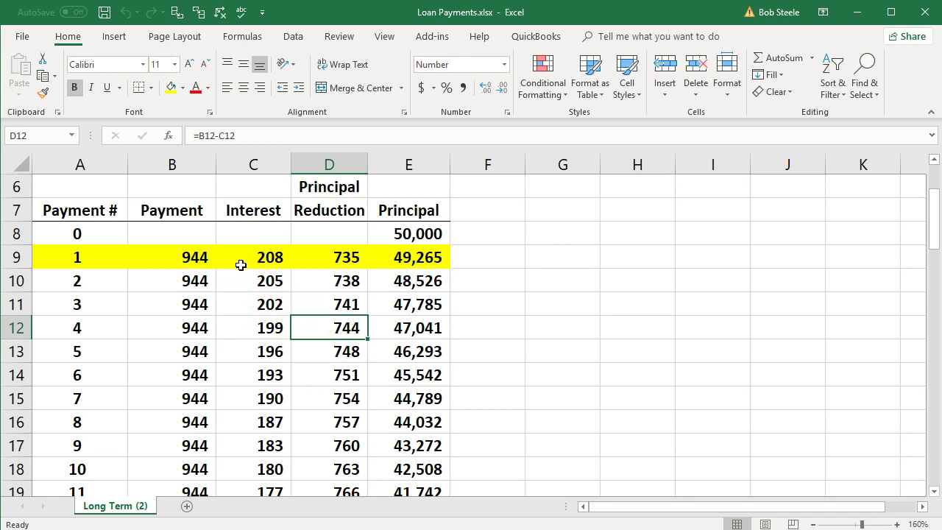
{"action": "left_click", "coordinate": [210, 258]}
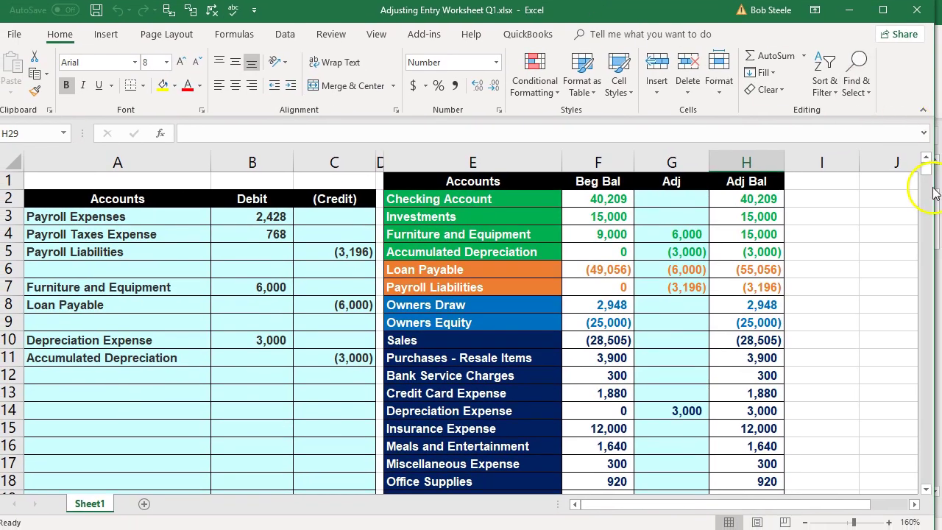
Step: Widen the worksheet window and inspect the Loan Payable account and its adjustment formula
{"action": "left_click_drag", "start_coordinate": [933, 188], "coordinate": [938, 188]}
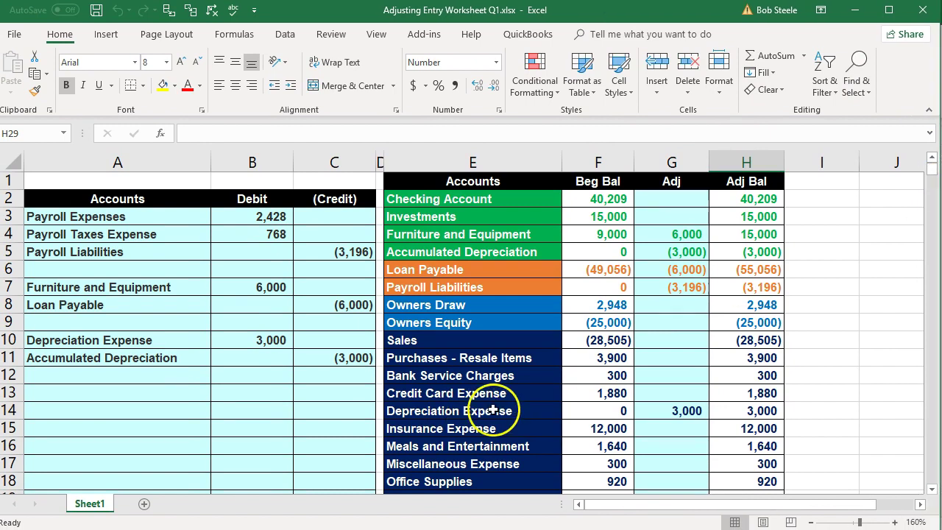
{"action": "left_click", "coordinate": [470, 271]}
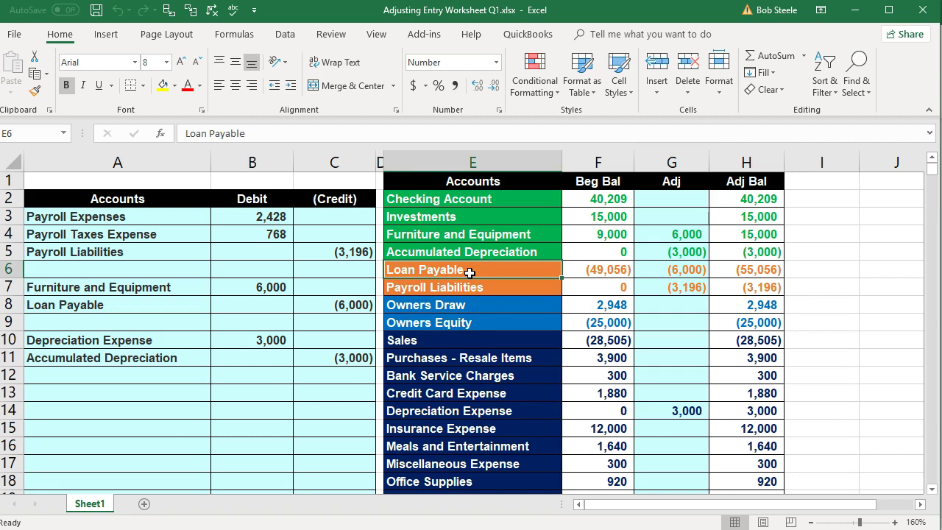
{"action": "left_click", "coordinate": [650, 274]}
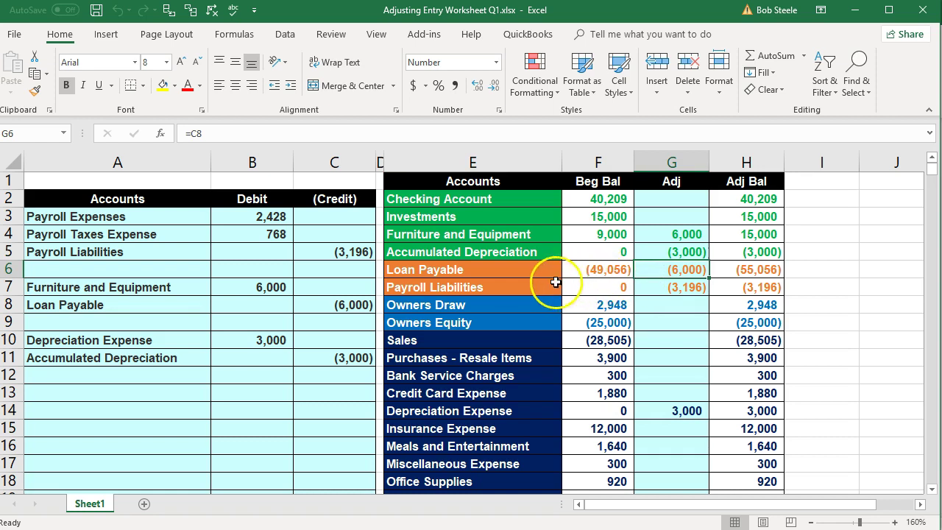
{"action": "scroll", "coordinate": [513, 376], "scroll_direction": "down", "scroll_amount": 3}
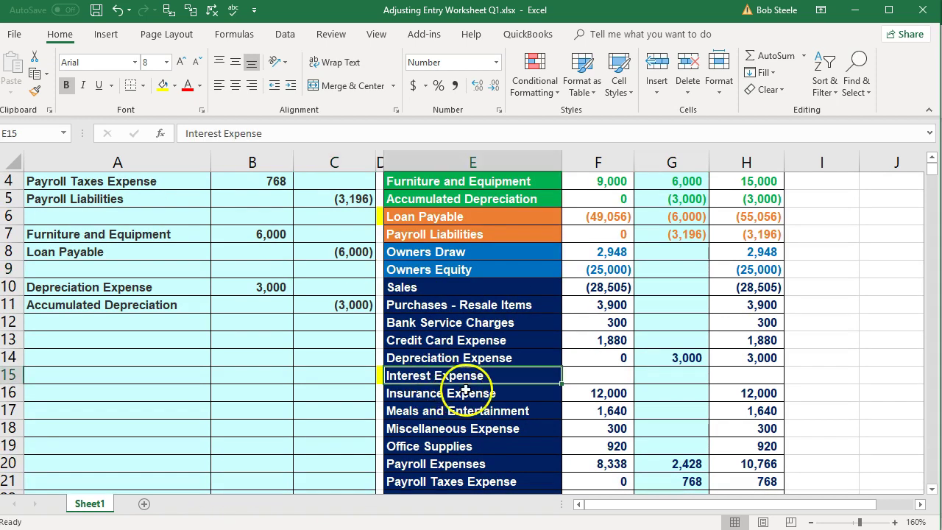
Step: Copy Interest Expense into cell A13 and give it a 0 beginning balance in F15
{"action": "right_click", "coordinate": [462, 376]}
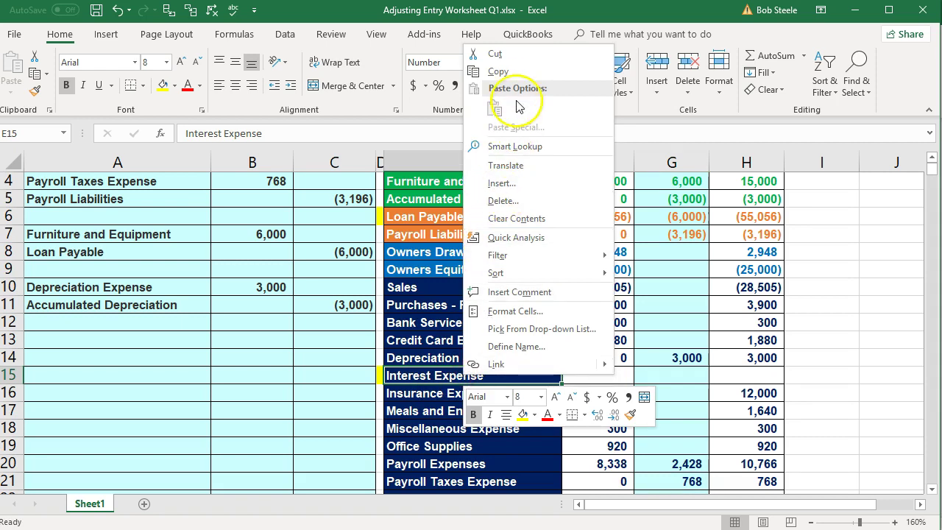
{"action": "left_click", "coordinate": [497, 71]}
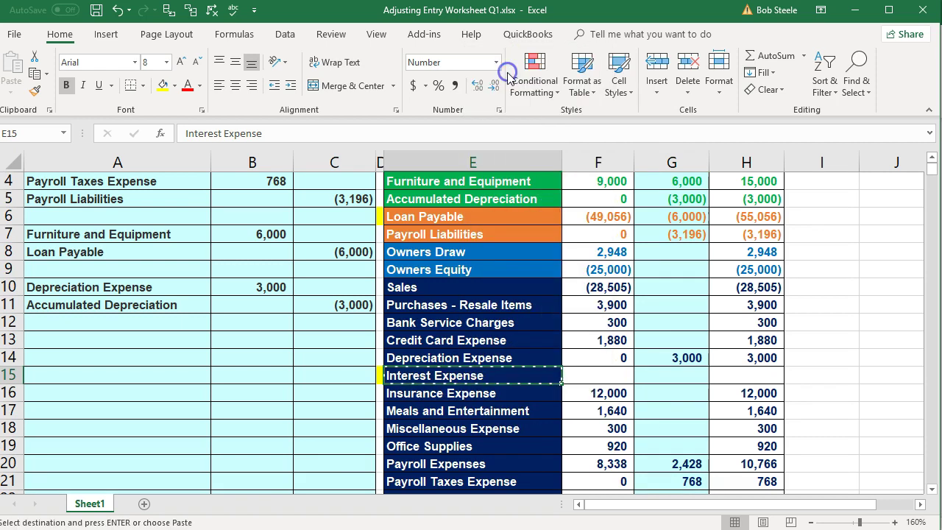
{"action": "left_click", "coordinate": [174, 338]}
{"action": "right_click", "coordinate": [174, 337]}
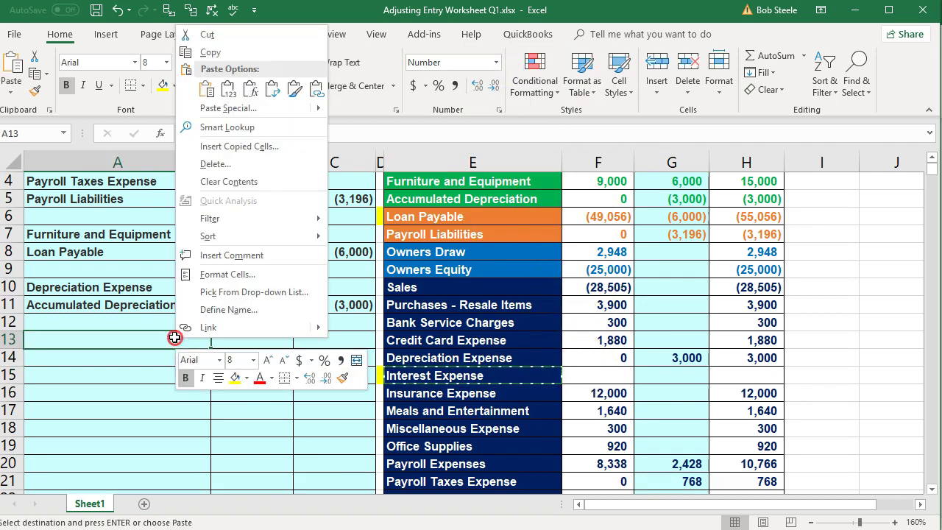
{"action": "left_click", "coordinate": [228, 89]}
{"action": "left_click", "coordinate": [600, 380]}
{"action": "type", "text": "0"}
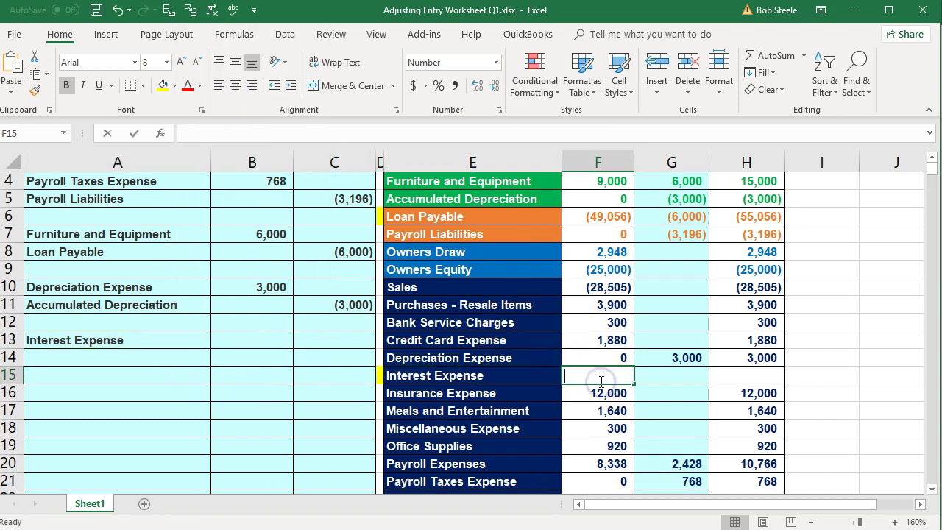
{"action": "key", "text": "Return"}
{"action": "left_click", "coordinate": [252, 464]}
{"action": "scroll", "coordinate": [530, 361], "scroll_direction": "down", "scroll_amount": 1}
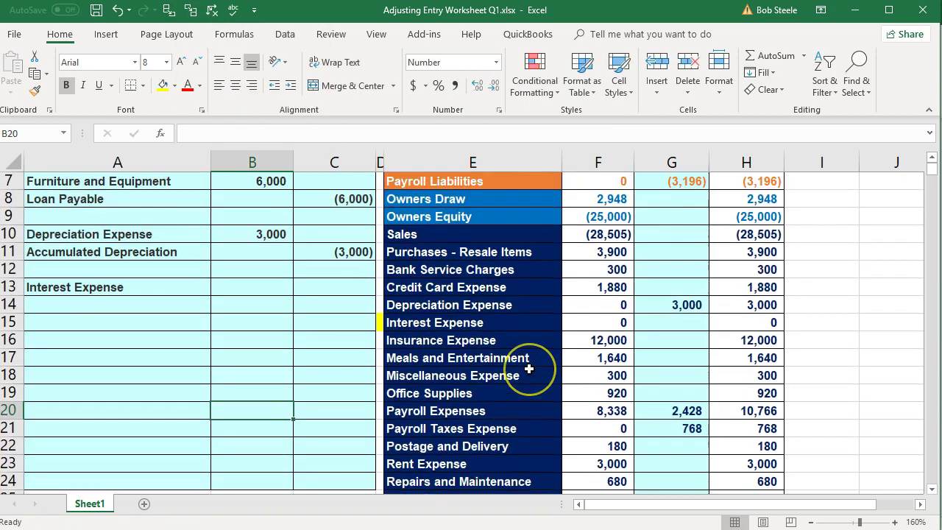
{"action": "scroll", "coordinate": [530, 368], "scroll_direction": "up", "scroll_amount": 2}
Step: Copy the Loan Payable account name into cell A14 for the credit line
{"action": "right_click", "coordinate": [478, 274]}
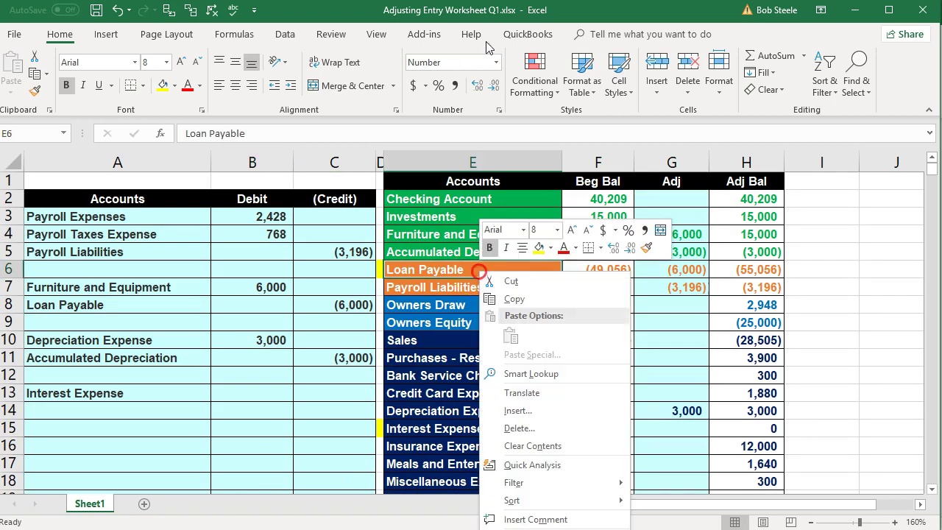
{"action": "left_click", "coordinate": [491, 301]}
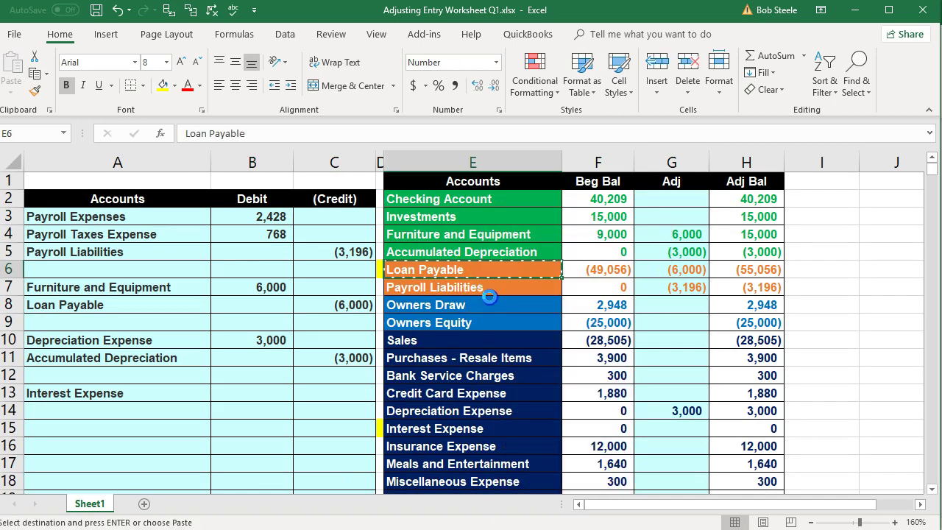
{"action": "left_click", "coordinate": [144, 411]}
{"action": "right_click", "coordinate": [144, 411]}
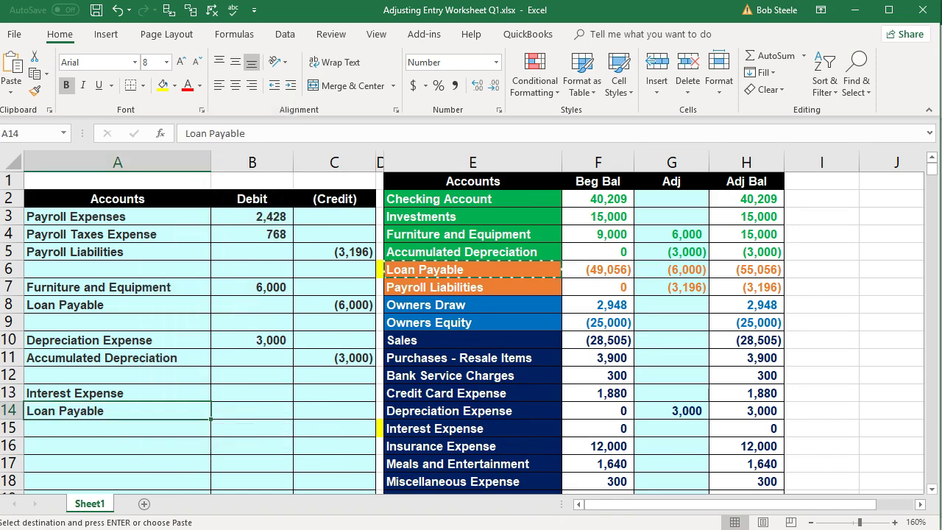
Step: Confirm the first payment's 208 interest in the Loan Payments schedule
{"action": "key", "text": "alt+Tab"}
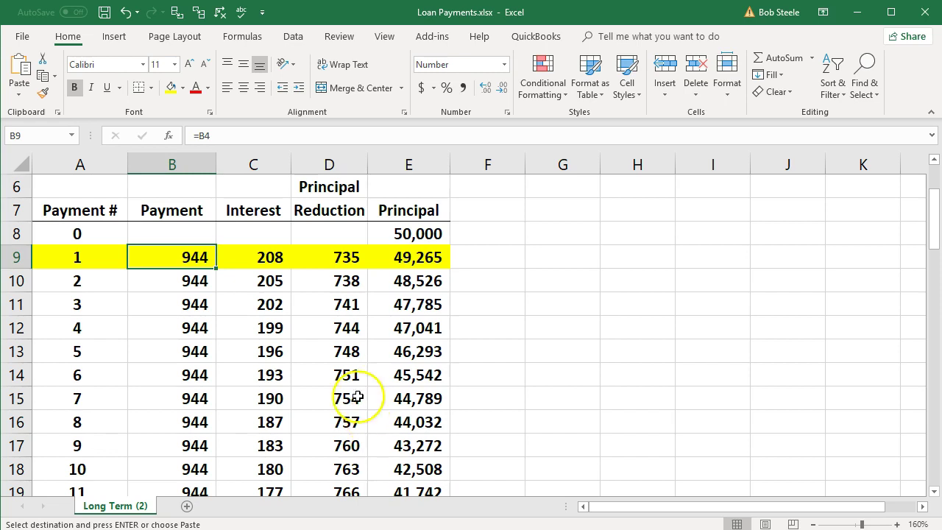
{"action": "left_click", "coordinate": [333, 368]}
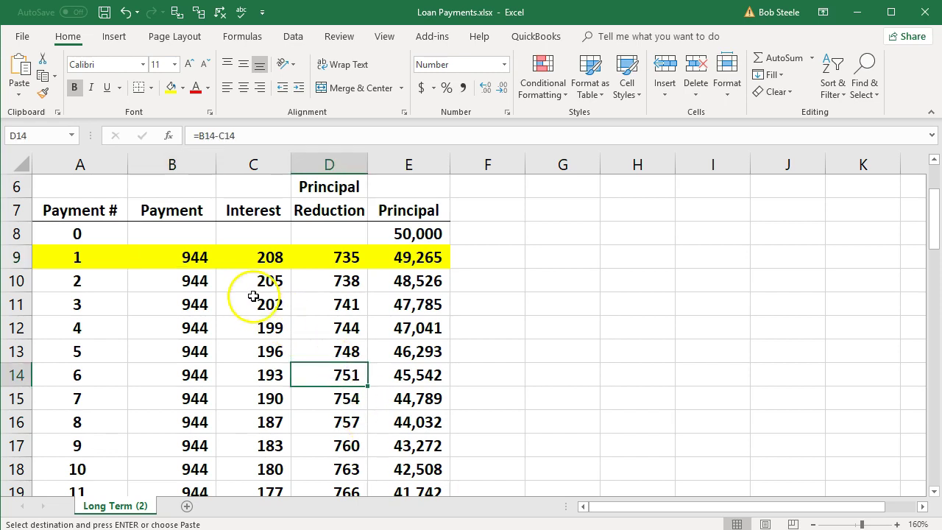
{"action": "left_click", "coordinate": [252, 261]}
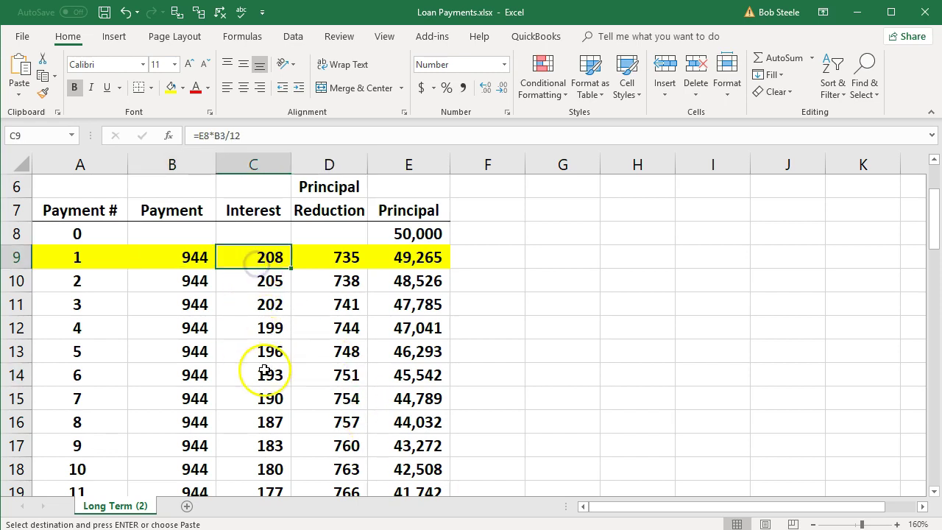
{"action": "key", "text": "alt+Tab"}
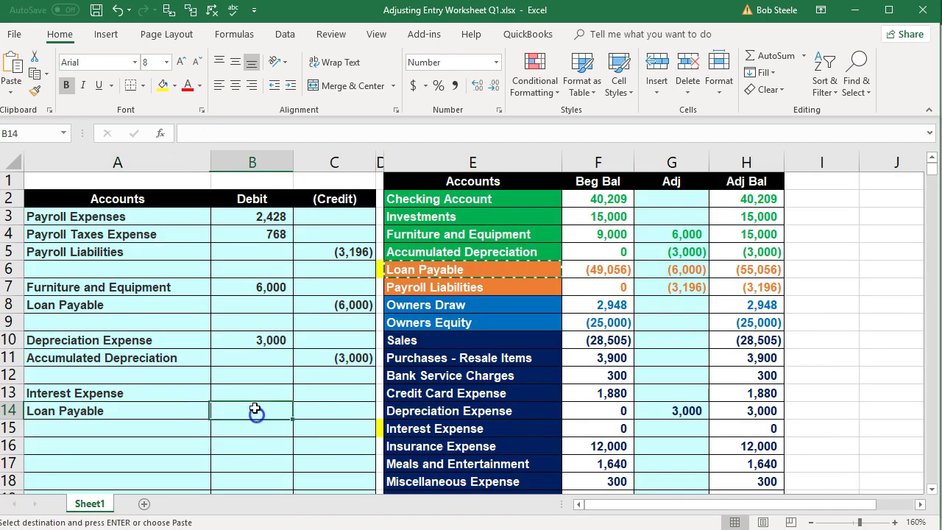
Step: Enter a 208 debit in B13 and a =-B13 (208) credit to Loan Payable
{"action": "left_click", "coordinate": [246, 392]}
{"action": "type", "text": "208"}
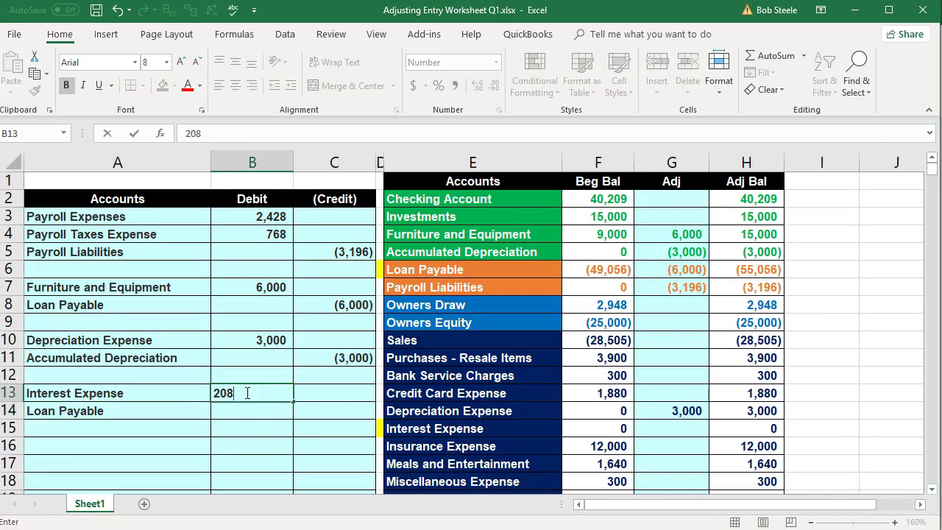
{"action": "key", "text": "Return"}
{"action": "key", "text": "Right"}
{"action": "type", "text": "-"}
{"action": "key", "text": "Left"}
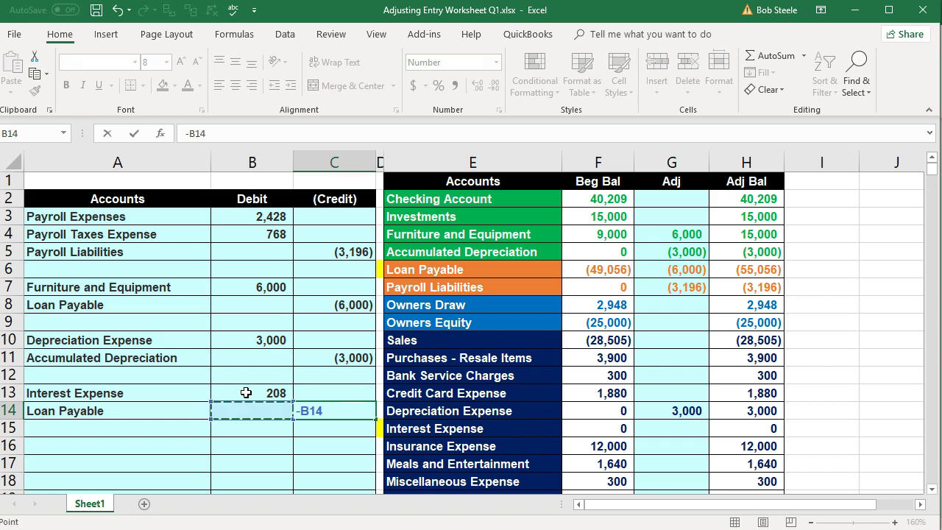
{"action": "key", "text": "Up"}
{"action": "key", "text": "Return"}
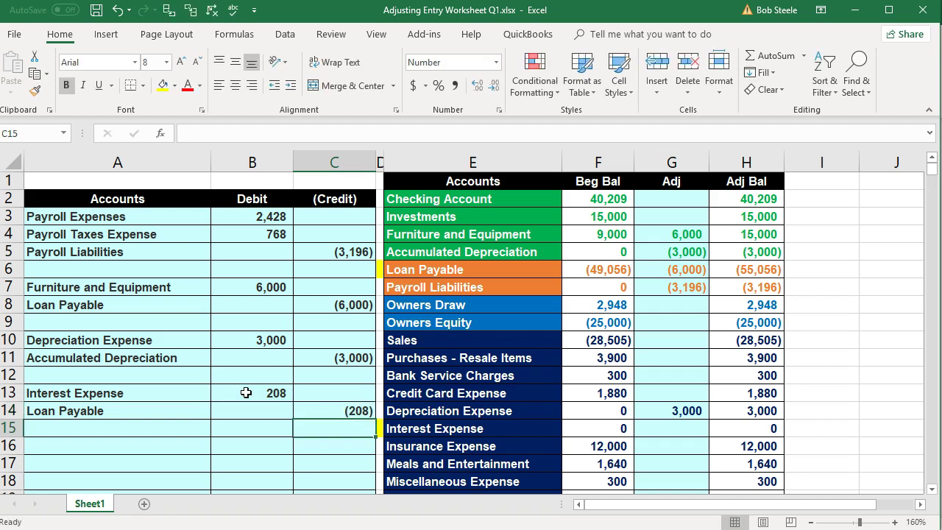
Step: Link Interest Expense's adjustment in G15 to the 208 debit with =B13
{"action": "left_click_drag", "start_coordinate": [199, 393], "coordinate": [227, 392]}
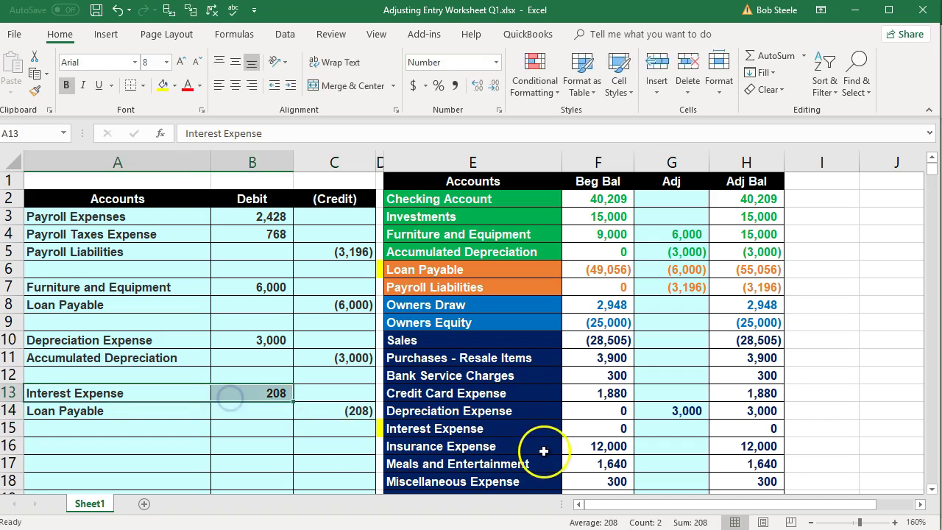
{"action": "left_click", "coordinate": [665, 425]}
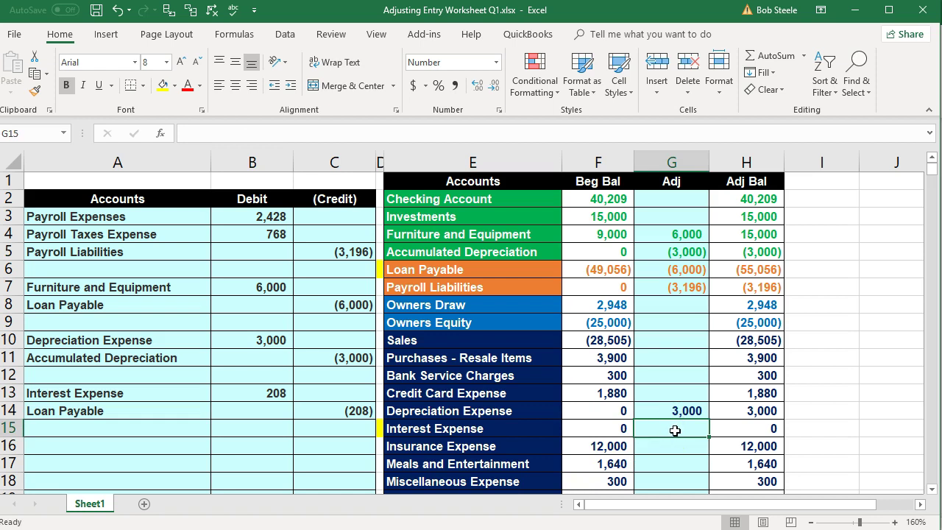
{"action": "type", "text": "="}
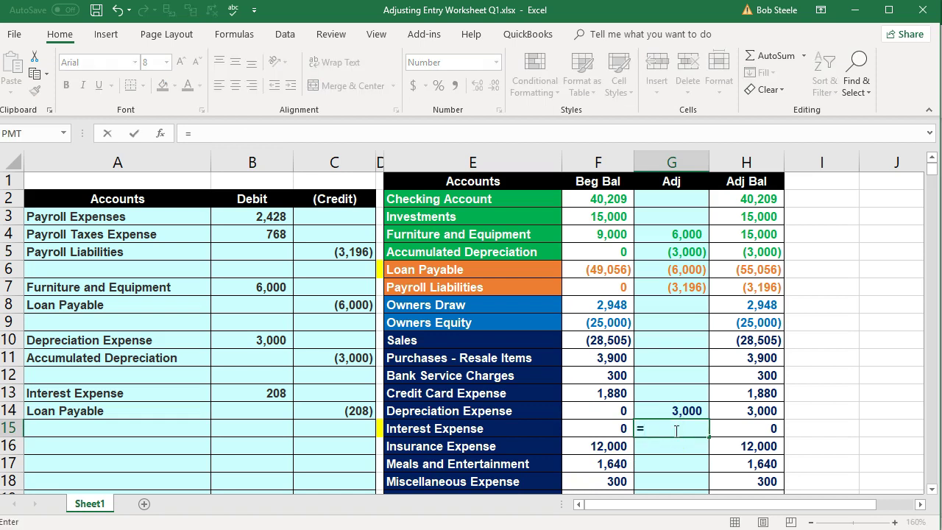
{"action": "left_click", "coordinate": [255, 393]}
{"action": "key", "text": "Return"}
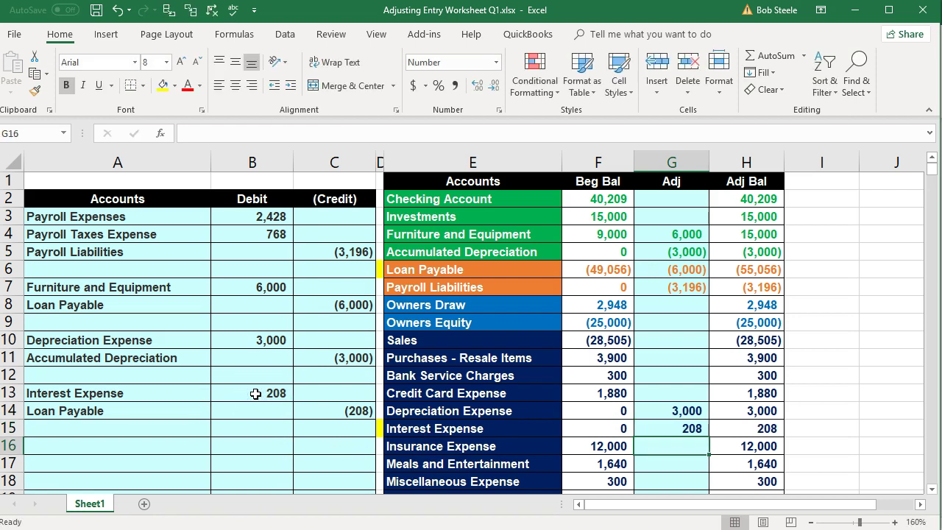
Step: Append +C14 to Loan Payable's G6 formula, making the adjustment (6,208) and balance (55,264)
{"action": "scroll", "coordinate": [763, 382], "scroll_direction": "down", "scroll_amount": 4}
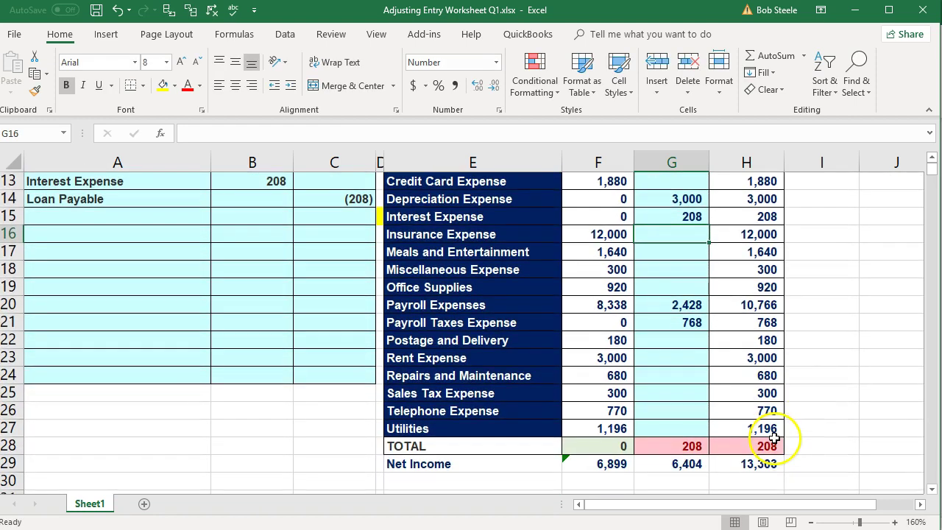
{"action": "scroll", "coordinate": [778, 457], "scroll_direction": "up", "scroll_amount": 1}
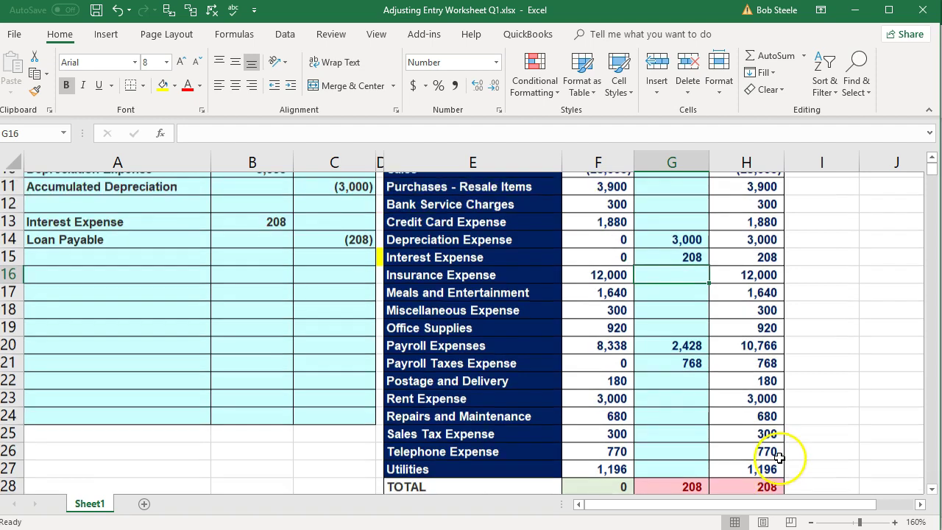
{"action": "scroll", "coordinate": [773, 471], "scroll_direction": "up", "scroll_amount": 2}
{"action": "left_click", "coordinate": [95, 361]}
{"action": "scroll", "coordinate": [190, 419], "scroll_direction": "up", "scroll_amount": 1}
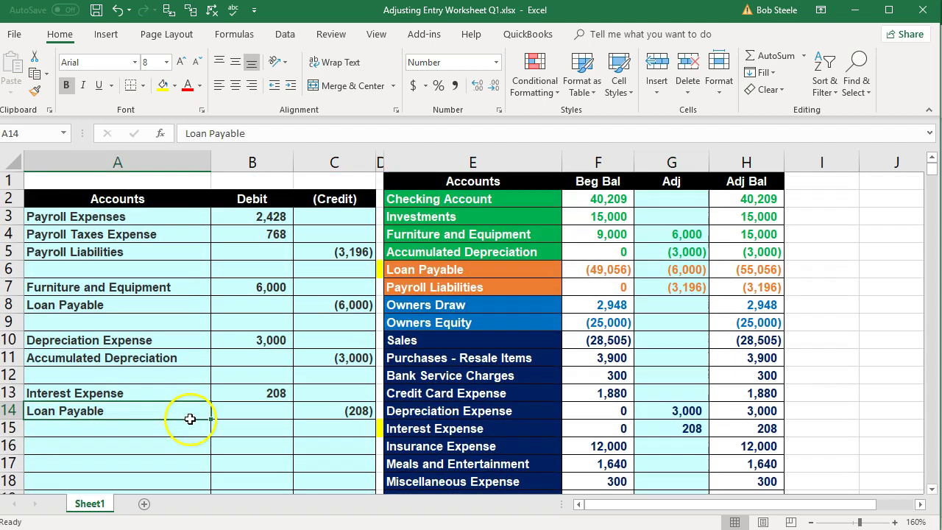
{"action": "double_click", "coordinate": [657, 270]}
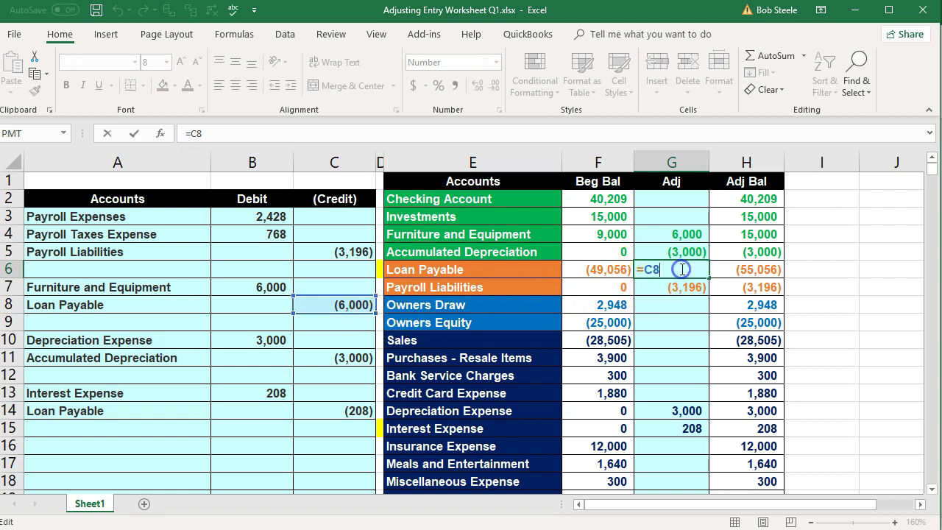
{"action": "type", "text": "+"}
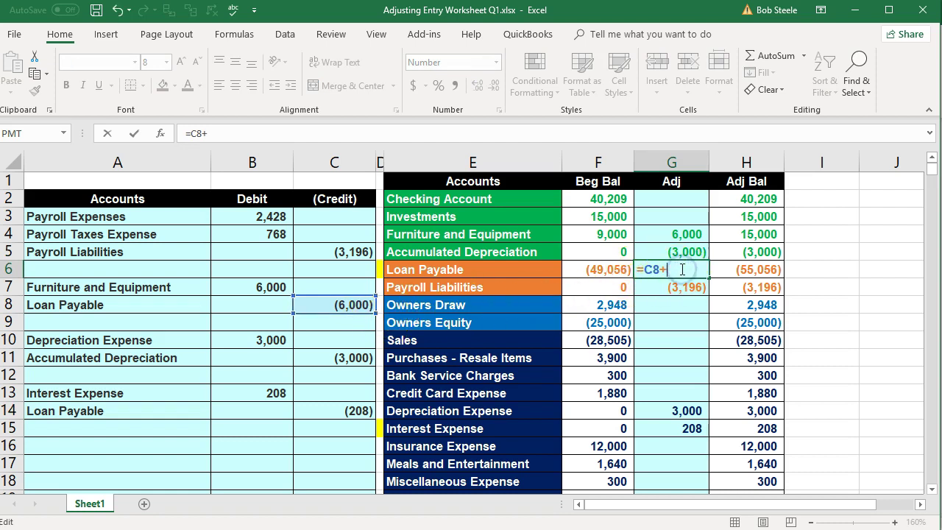
{"action": "left_click", "coordinate": [353, 411]}
{"action": "key", "text": "Return"}
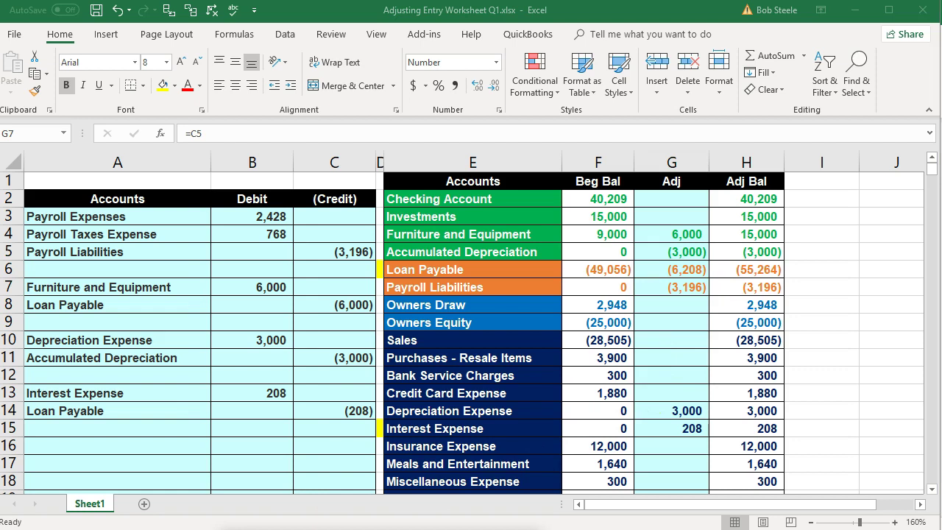
Step: Look up payment 1's remaining principal of 49,265 and enter it in the Calculator
{"action": "left_click", "coordinate": [380, 527]}
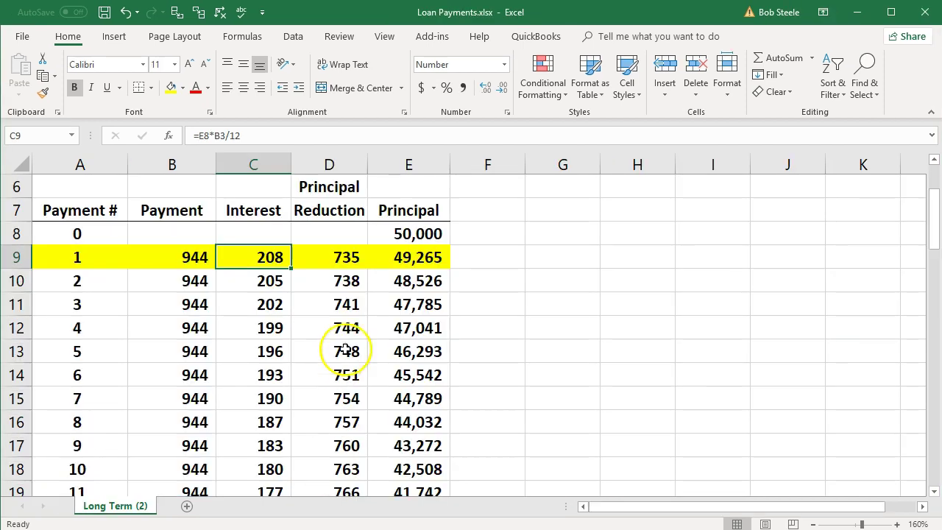
{"action": "left_click", "coordinate": [406, 262]}
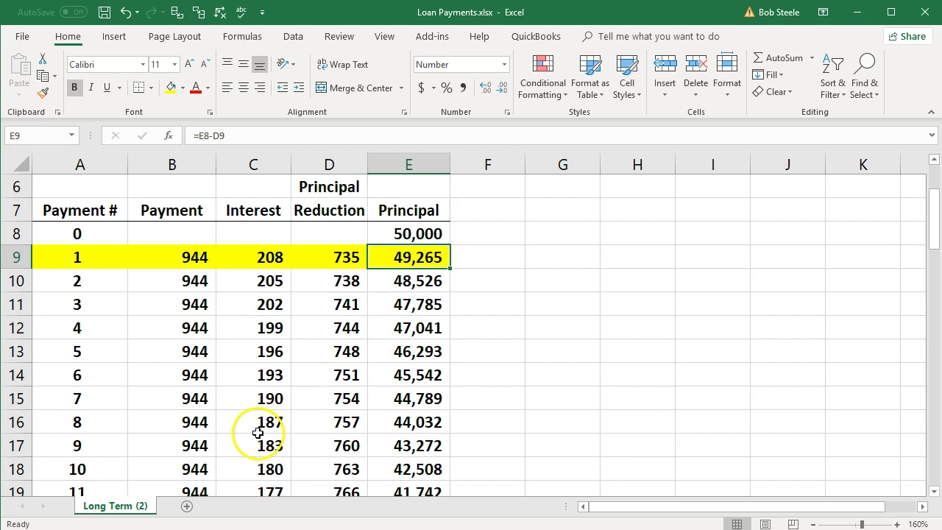
{"action": "left_click_drag", "start_coordinate": [938, 147], "coordinate": [638, 147]}
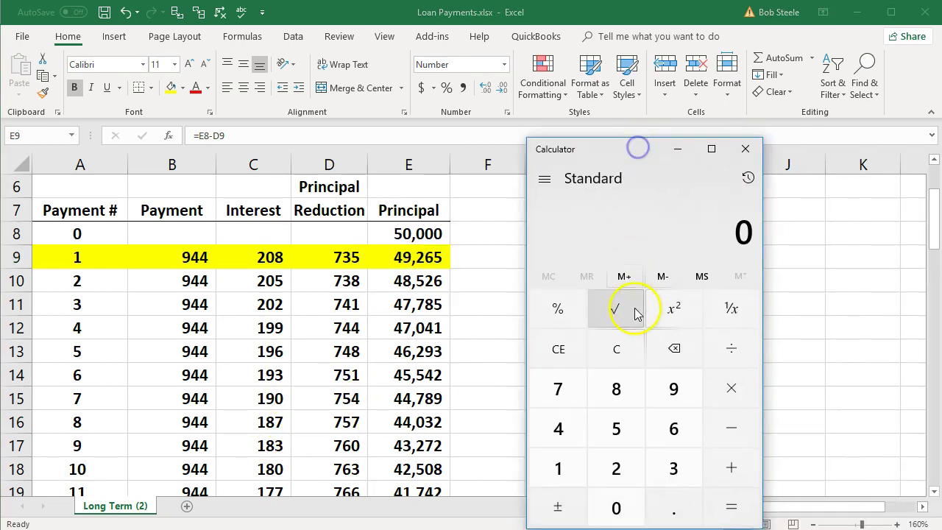
{"action": "type", "text": "49,"}
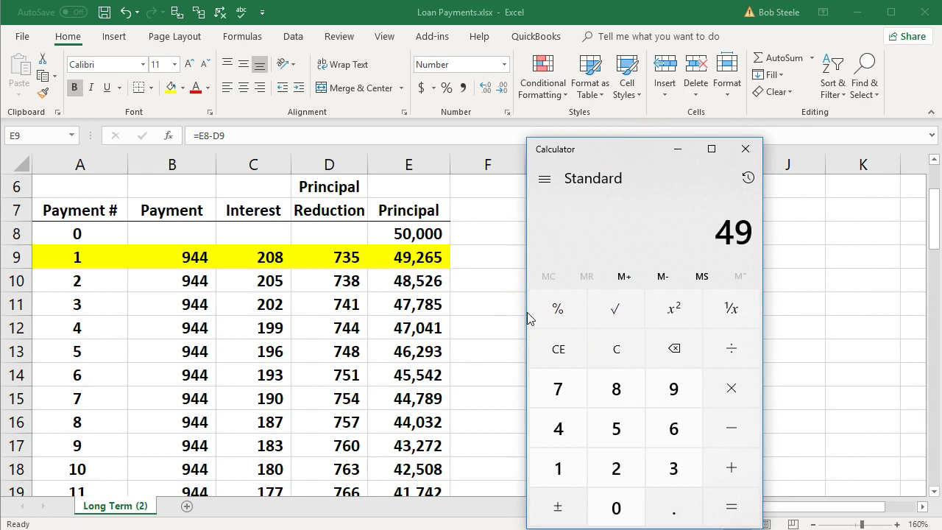
{"action": "type", "text": "265"}
Step: Add 6,000 to 49,265 in the Calculator for 55,265, then close it
{"action": "key", "text": "alt+Tab"}
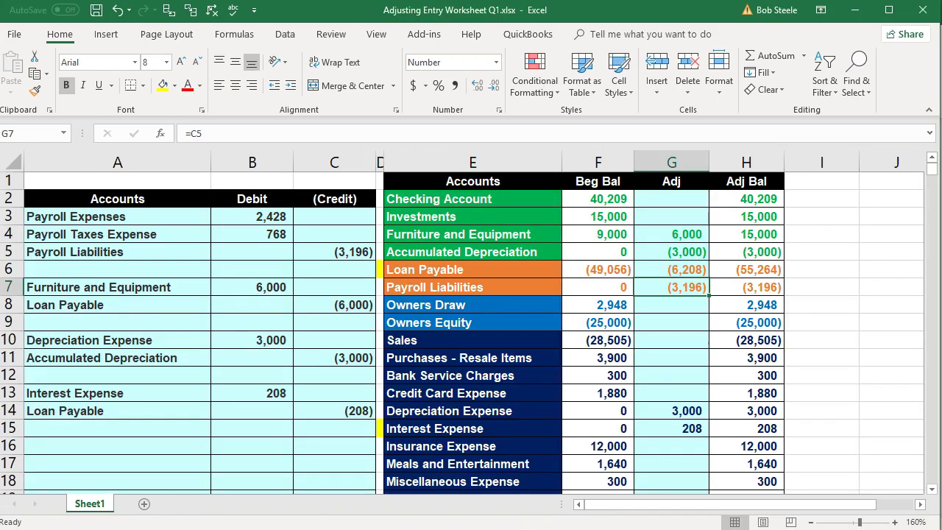
{"action": "key", "text": "alt+Tab"}
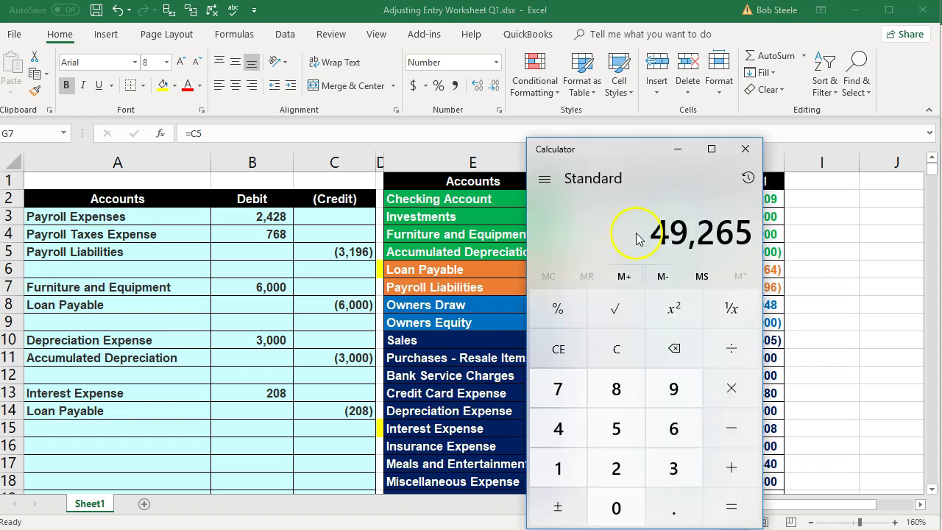
{"action": "left_click_drag", "start_coordinate": [630, 157], "coordinate": [379, 335]}
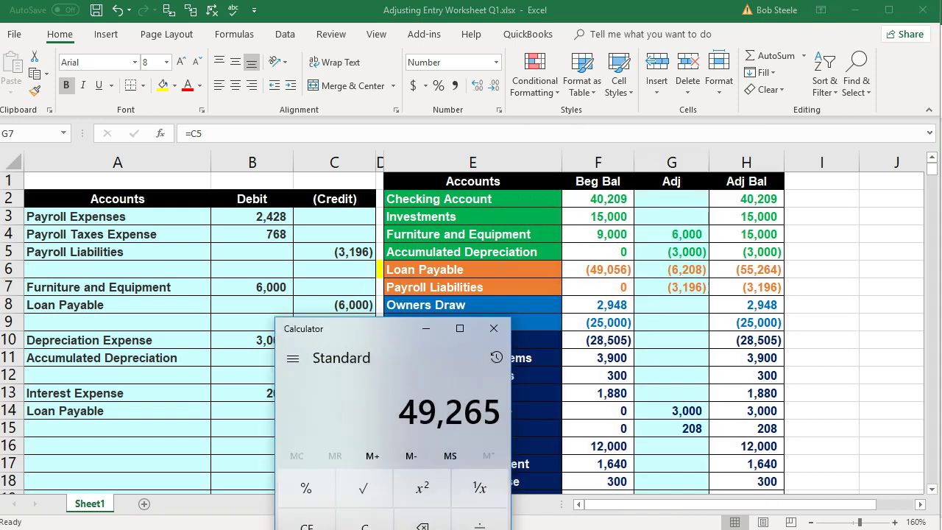
{"action": "left_click", "coordinate": [471, 433]}
{"action": "type", "text": "+6000"}
{"action": "key", "text": "Return"}
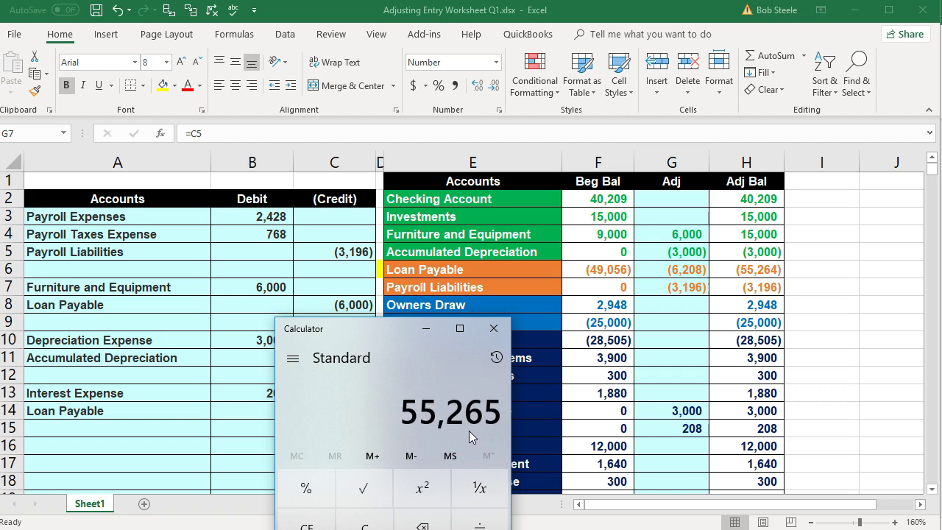
{"action": "left_click", "coordinate": [485, 437]}
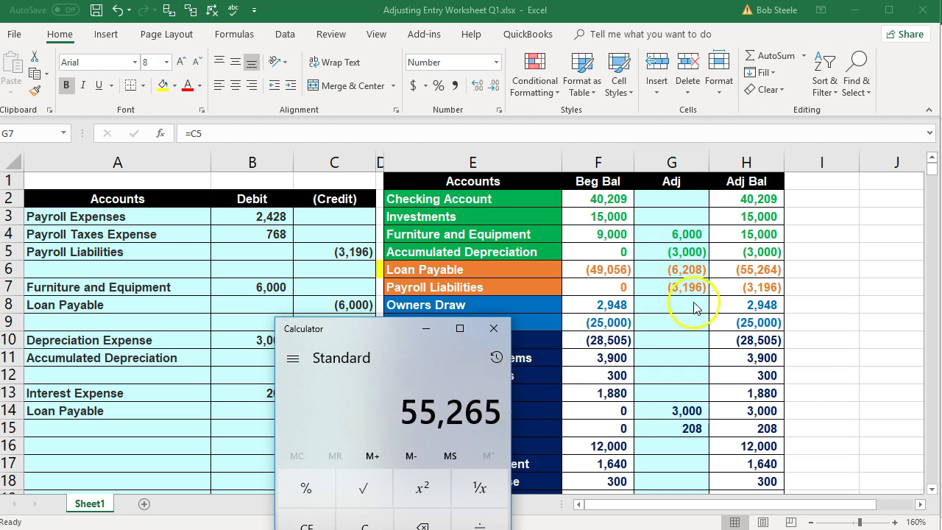
{"action": "left_click", "coordinate": [493, 328]}
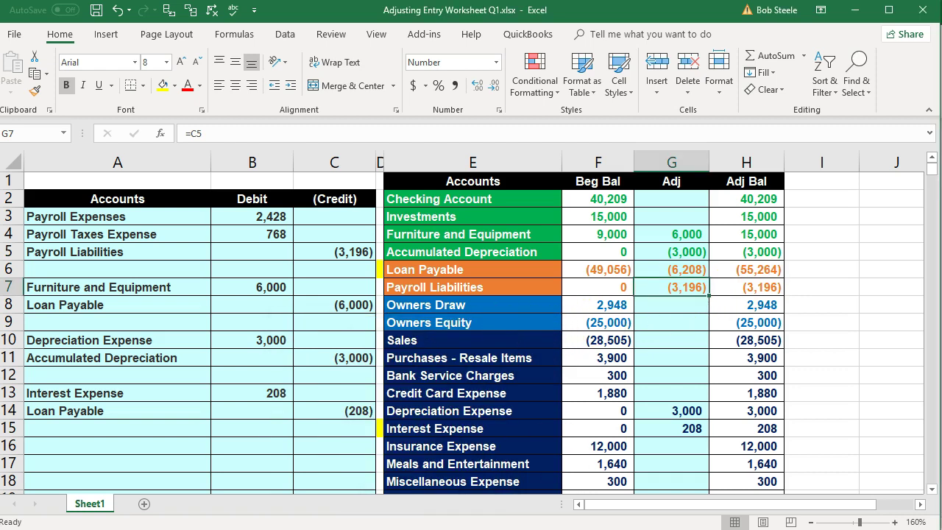
Step: Close the Transactions by Account report and start a new general journal entry
{"action": "key", "text": "alt+Tab"}
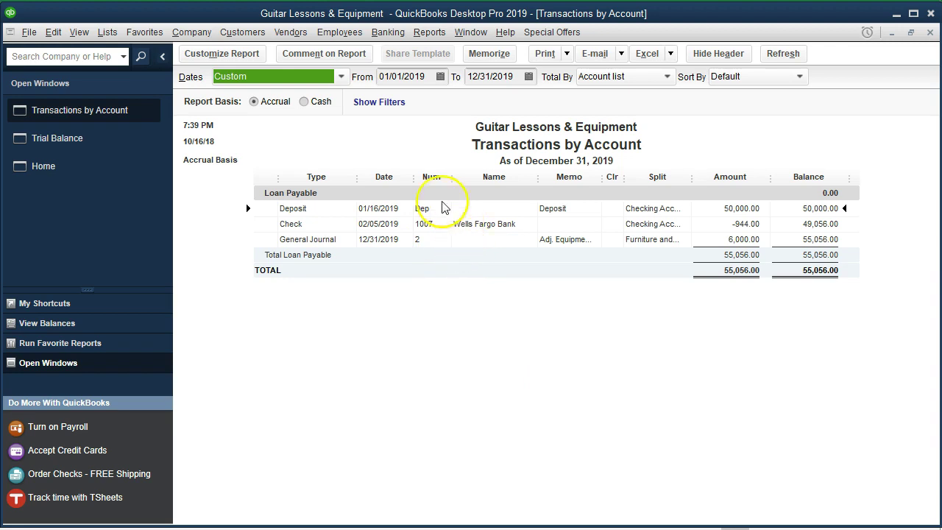
{"action": "left_click", "coordinate": [929, 32]}
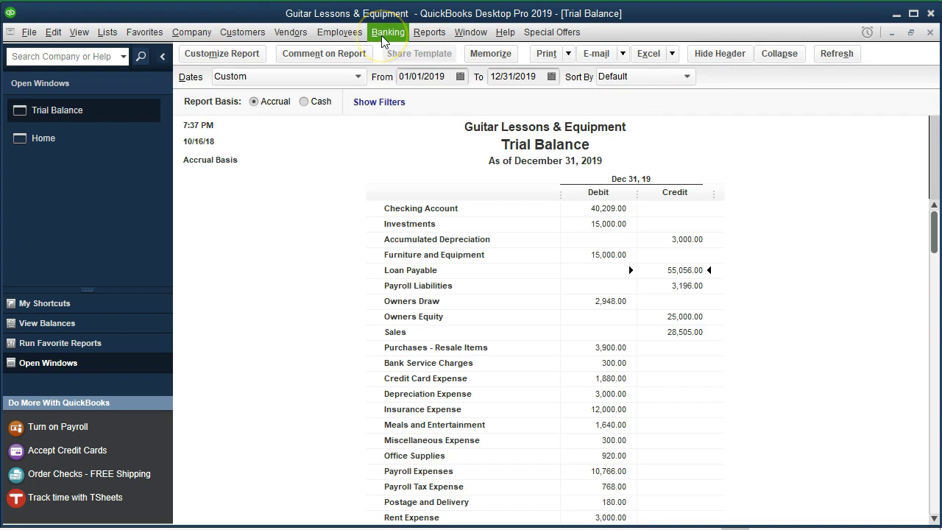
{"action": "left_click", "coordinate": [192, 33]}
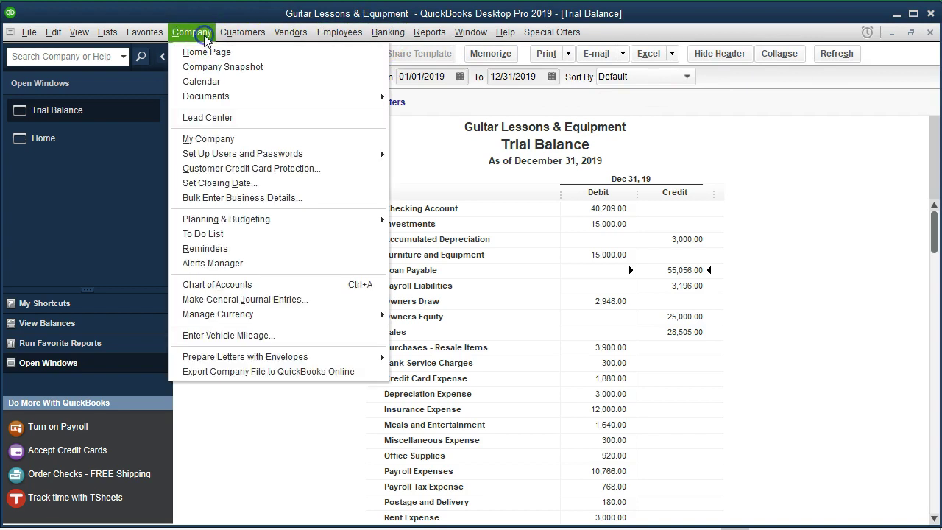
{"action": "left_click", "coordinate": [246, 299]}
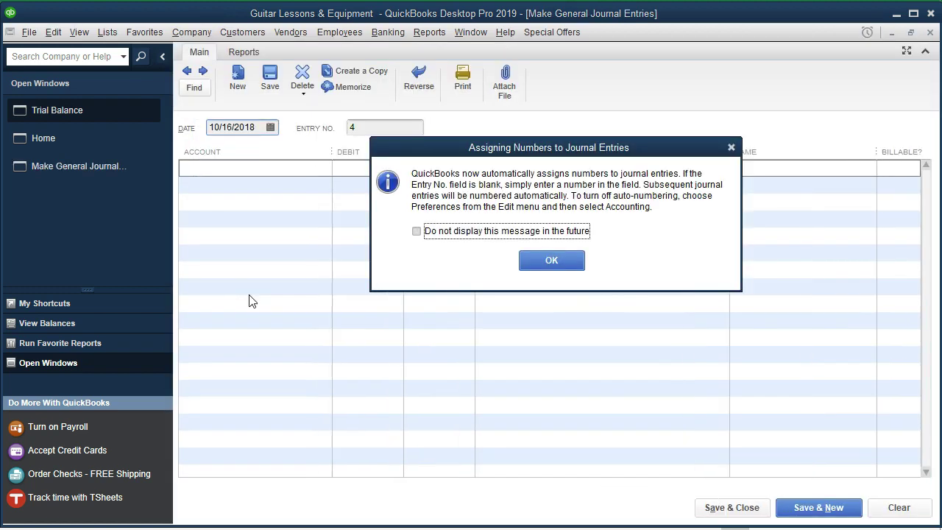
{"action": "left_click", "coordinate": [544, 259]}
Step: Date the entry 12/31/2019 and debit Interest Expense 208.00
{"action": "type", "text": "123119"}
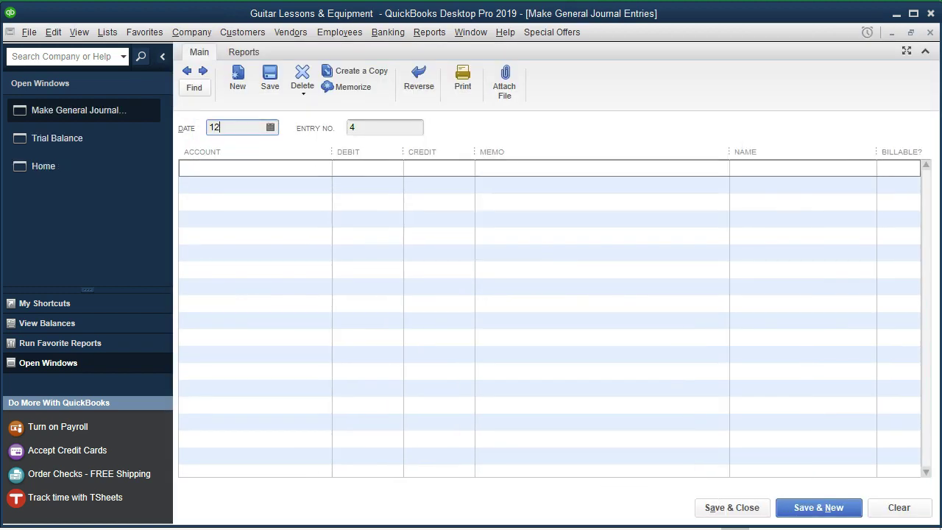
{"action": "key", "text": "Tab"}
{"action": "key", "text": "Tab"}
{"action": "type", "text": "Interes"}
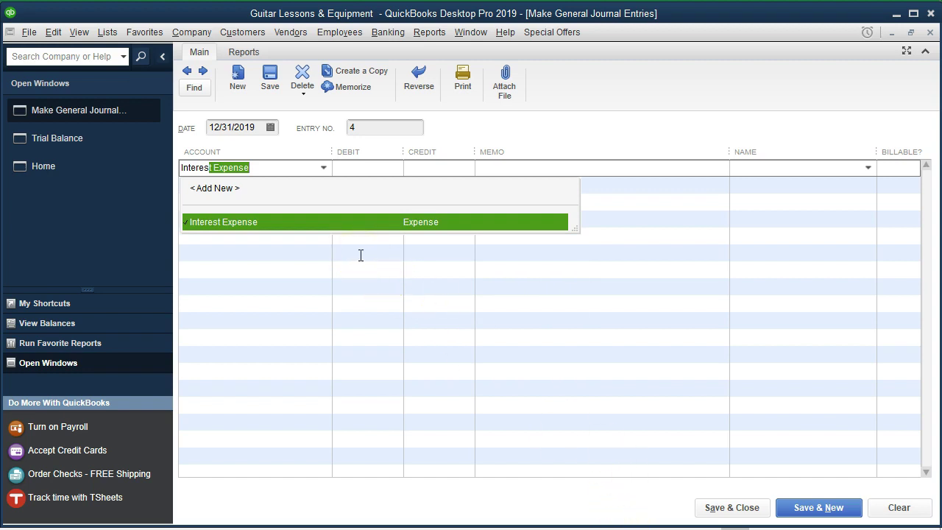
{"action": "key", "text": "Tab"}
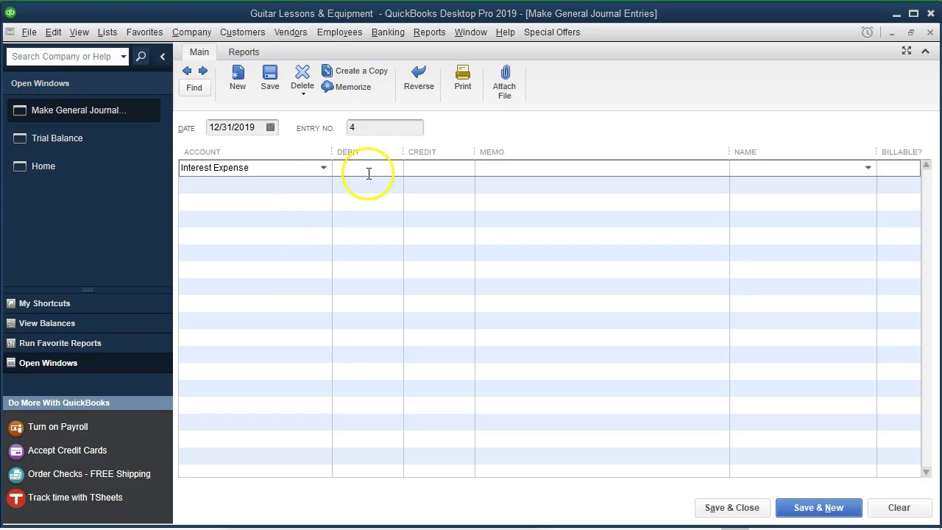
{"action": "type", "text": "208"}
{"action": "key", "text": "Tab"}
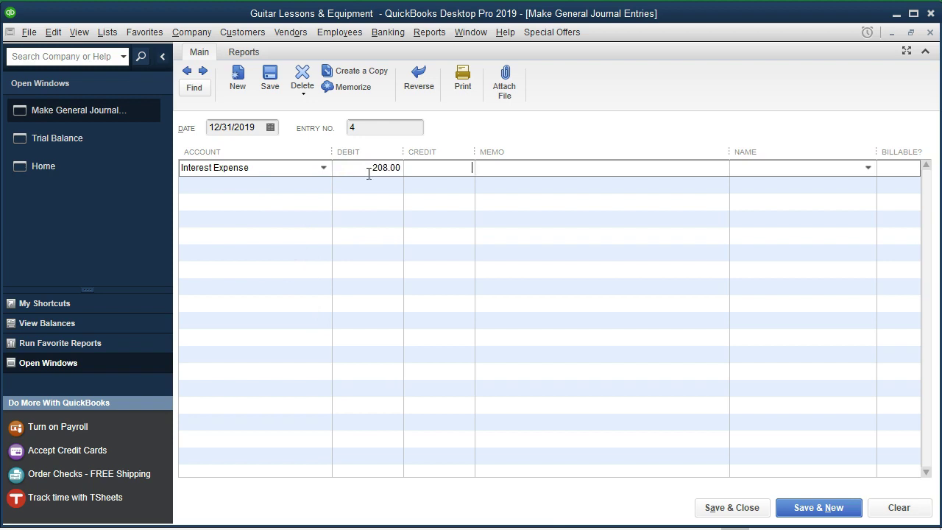
Step: Give both lines the memo 'Adj Interest Expense' and credit Loan Payable on the second line
{"action": "type", "text": "Interest Journal Entry"}
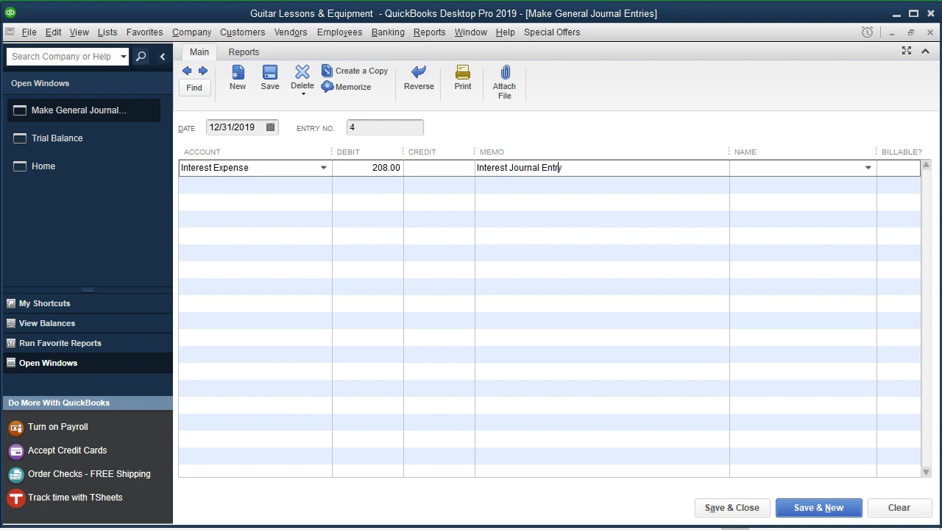
{"action": "type", "text": "Adj"}
{"action": "key", "text": "Down"}
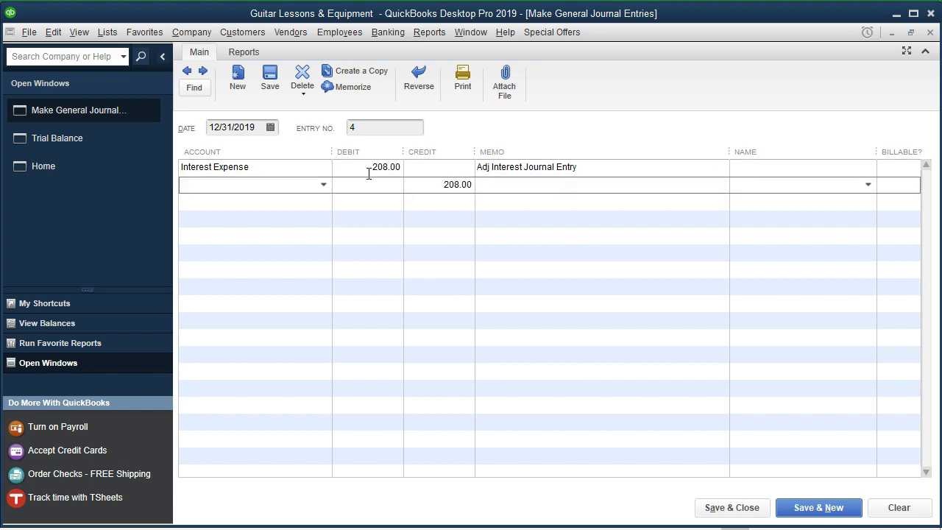
{"action": "left_click", "coordinate": [595, 163]}
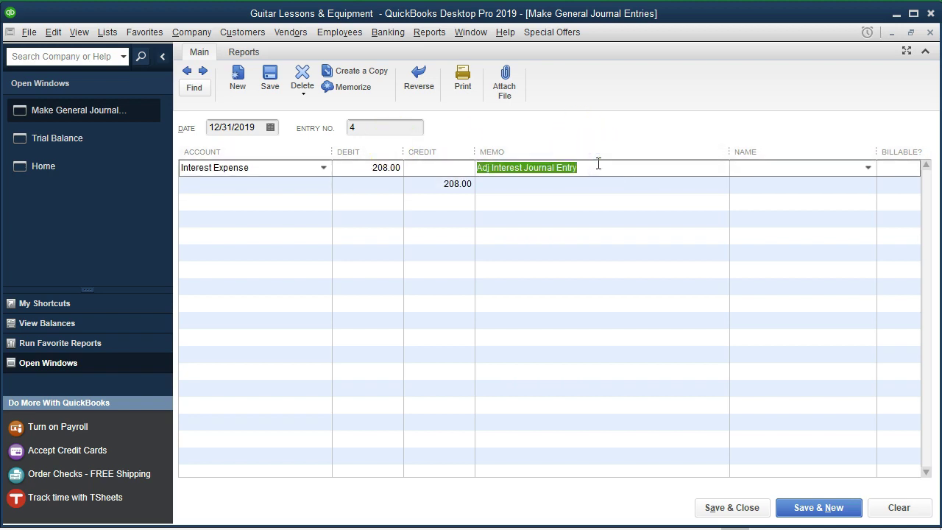
{"action": "left_click", "coordinate": [598, 163]}
{"action": "key", "text": "BackSpace"}
{"action": "key", "text": "BackSpace"}
{"action": "key", "text": "BackSpace"}
{"action": "key", "text": "BackSpace"}
{"action": "key", "text": "BackSpace"}
{"action": "key", "text": "BackSpace"}
{"action": "key", "text": "BackSpace"}
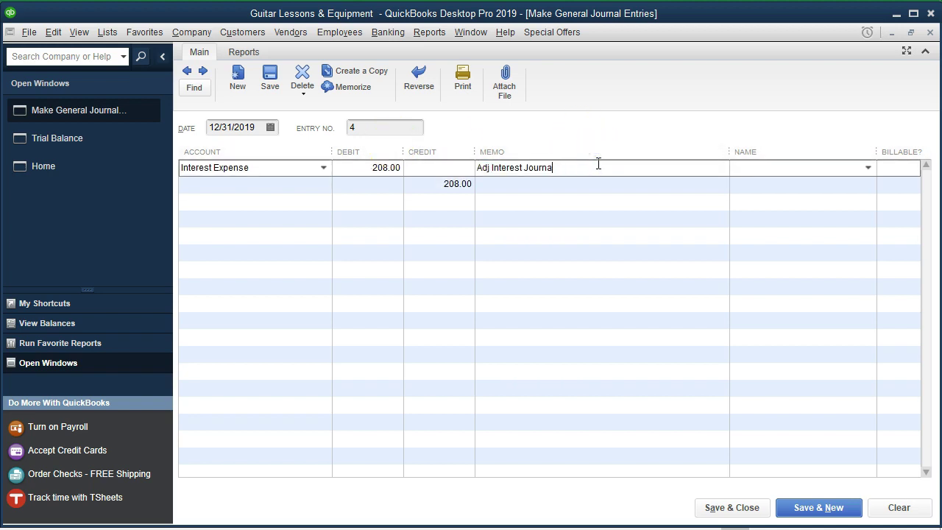
{"action": "key", "text": "BackSpace"}
{"action": "key", "text": "BackSpace"}
{"action": "key", "text": "BackSpace"}
{"action": "key", "text": "BackSpace"}
{"action": "key", "text": "BackSpace"}
{"action": "key", "text": "BackSpace"}
{"action": "type", "text": "Expense"}
{"action": "left_click", "coordinate": [439, 154]}
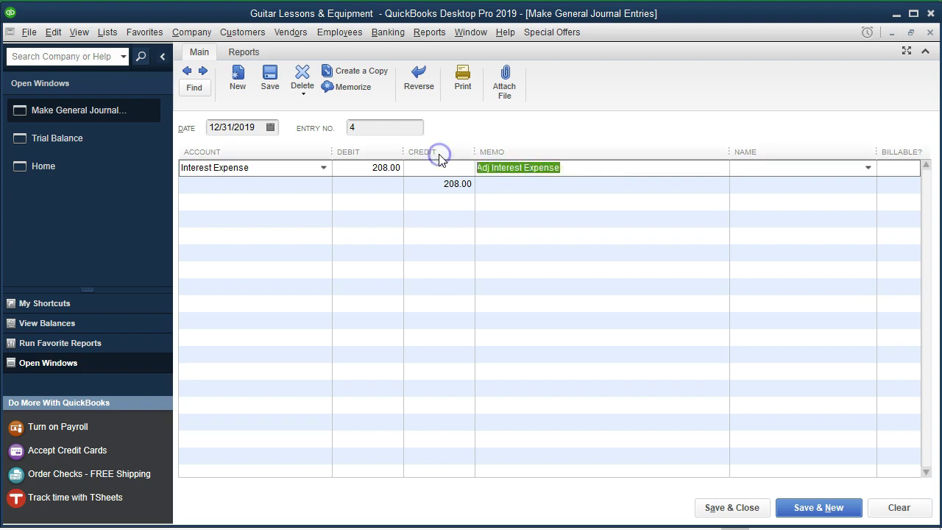
{"action": "left_click", "coordinate": [515, 184]}
{"action": "left_click", "coordinate": [267, 183]}
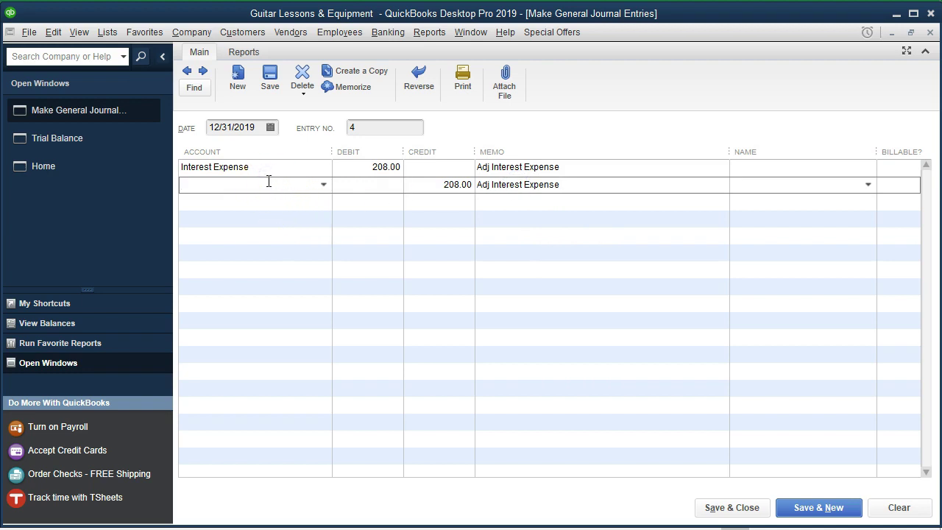
{"action": "type", "text": "Loan Payable"}
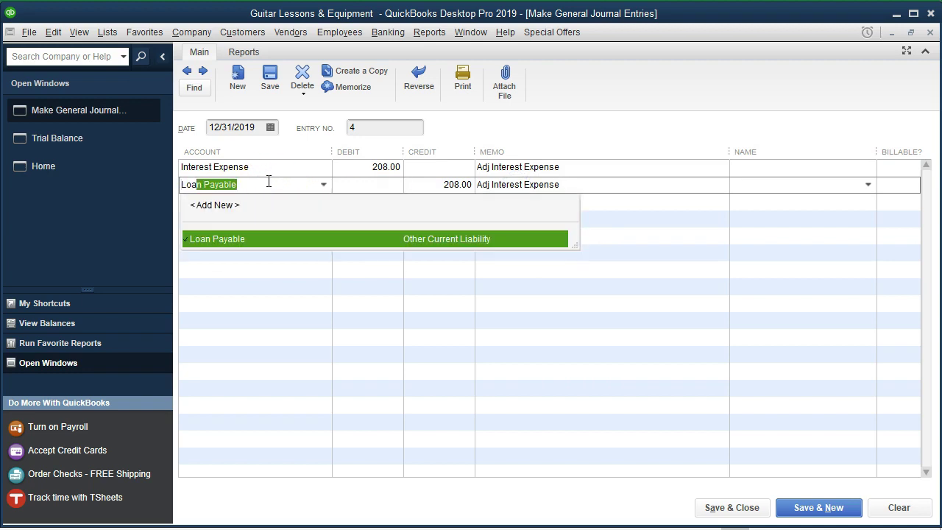
{"action": "key", "text": "Tab"}
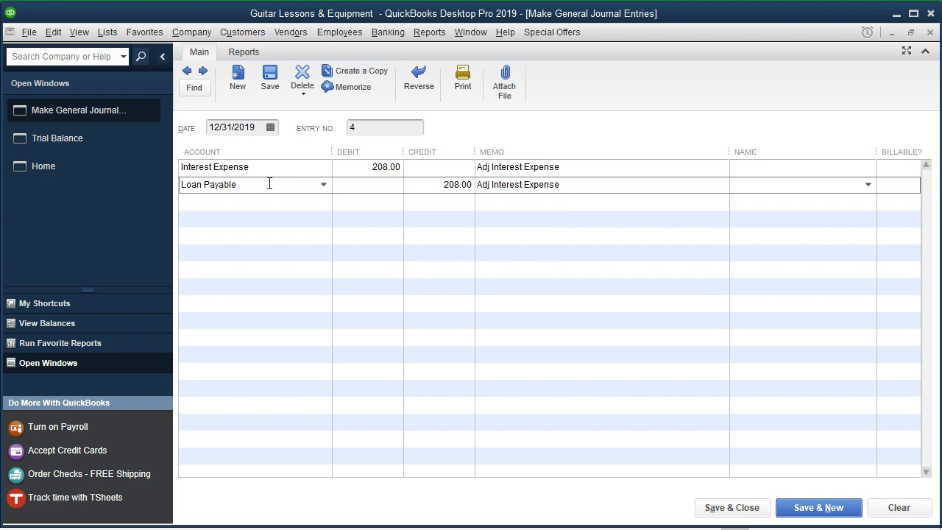
Step: Save the journal entry and check the worksheet's adjusted Loan Payable of 55,264
{"action": "left_click", "coordinate": [753, 508]}
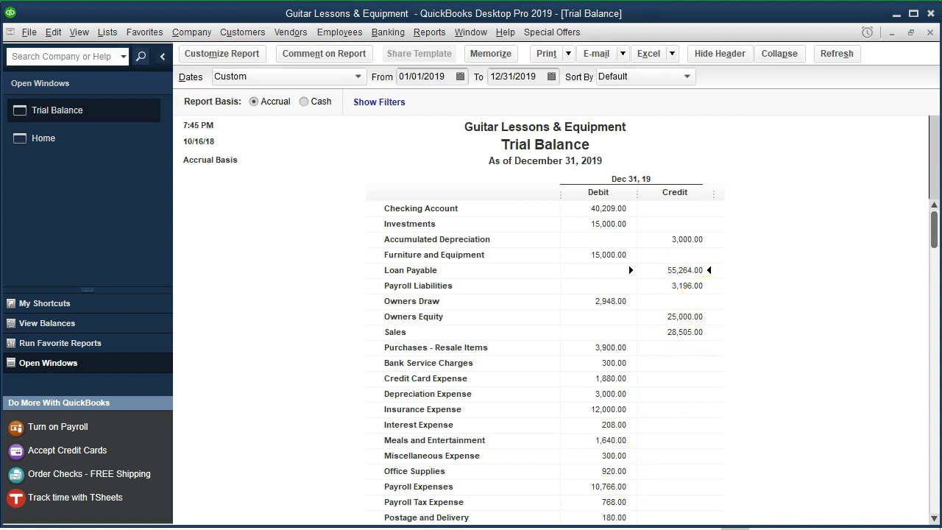
{"action": "key", "text": "alt+Tab"}
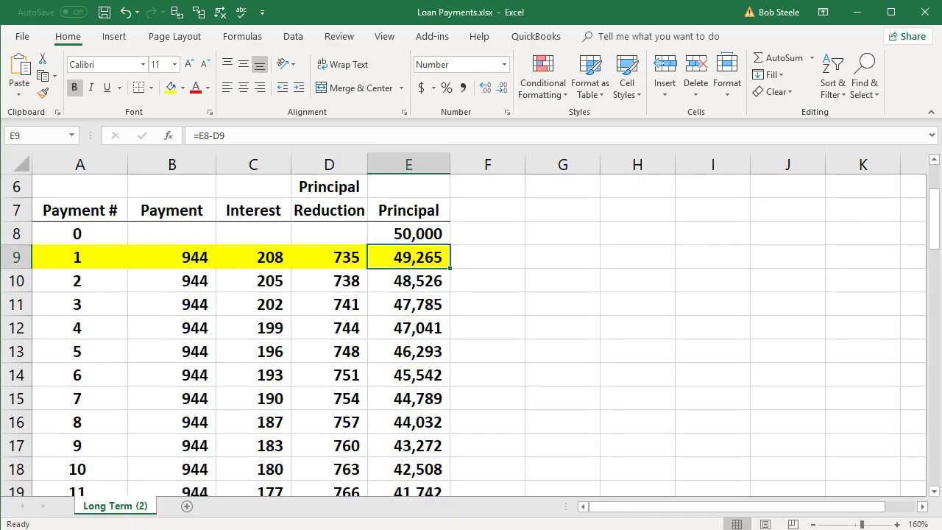
{"action": "key", "text": "alt+Tab"}
{"action": "left_click", "coordinate": [741, 271]}
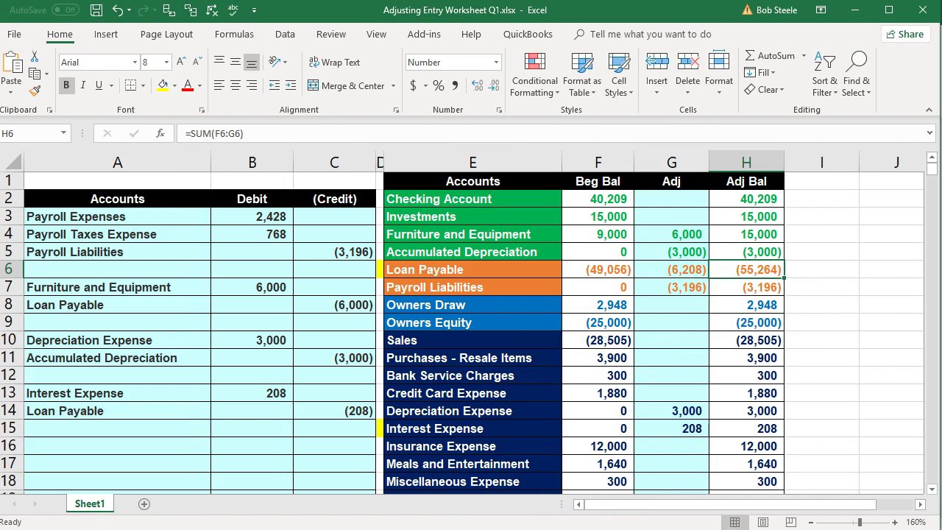
Step: Confirm Interest Expense 208.00 on the QuickBooks trial balance
{"action": "key", "text": "alt+Tab"}
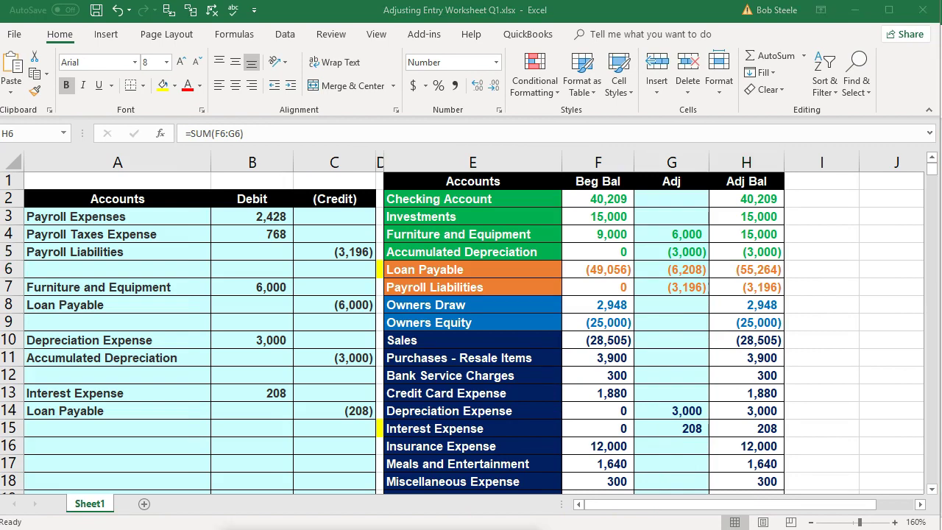
{"action": "scroll", "coordinate": [622, 387], "scroll_direction": "down", "scroll_amount": 3}
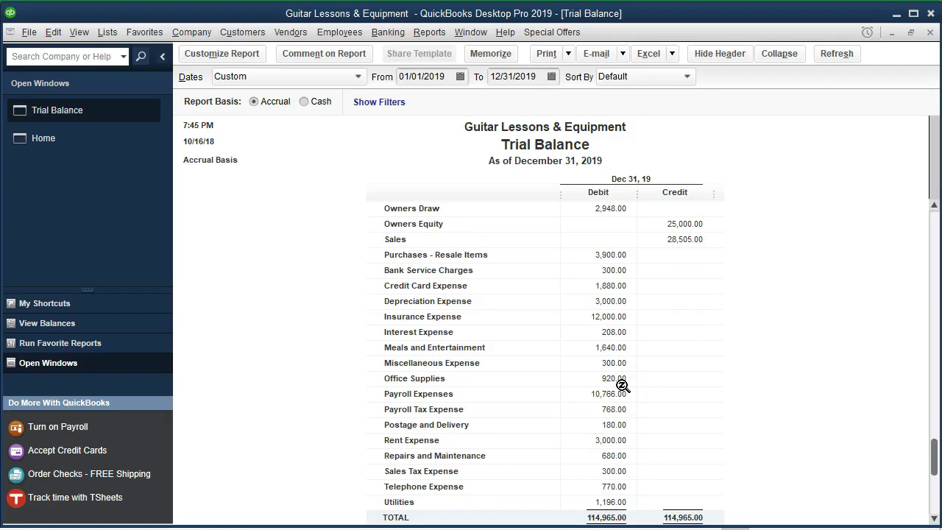
{"action": "left_click", "coordinate": [616, 332]}
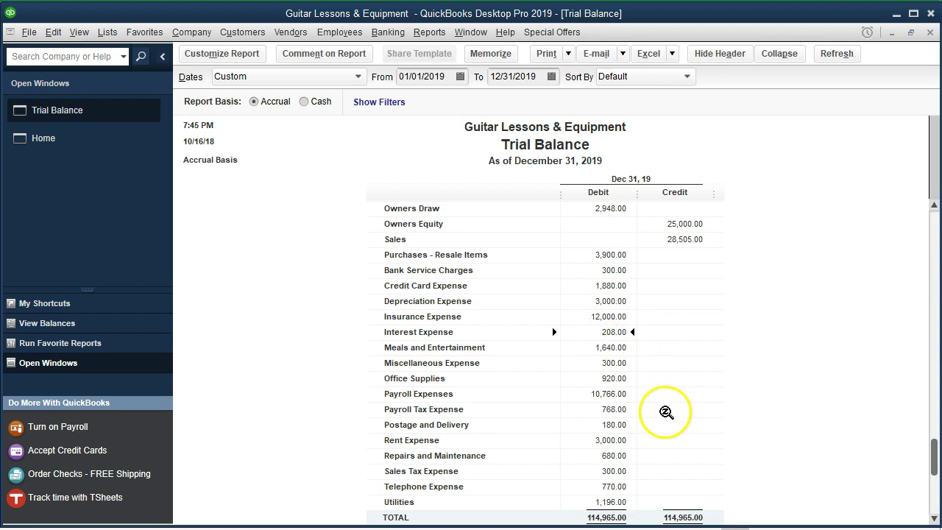
{"action": "scroll", "coordinate": [666, 412], "scroll_direction": "up", "scroll_amount": 2}
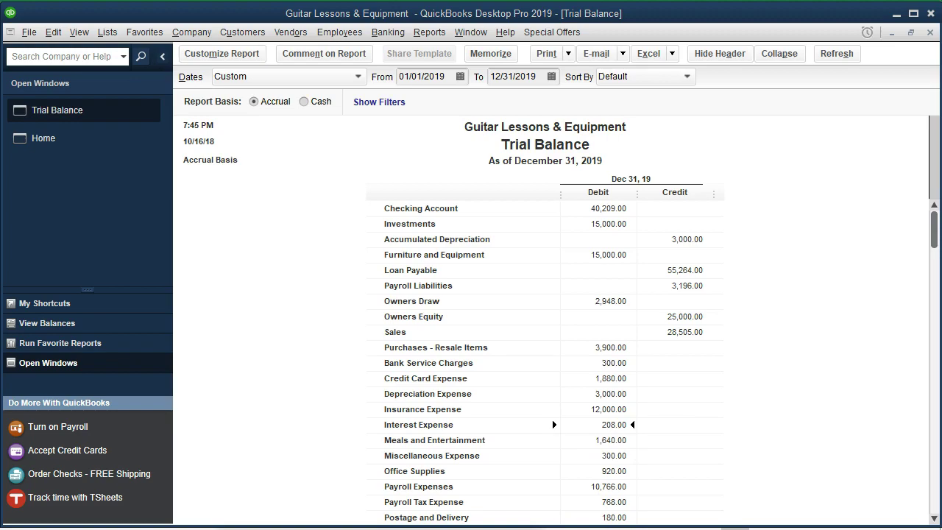
{"action": "key", "text": "alt+Tab"}
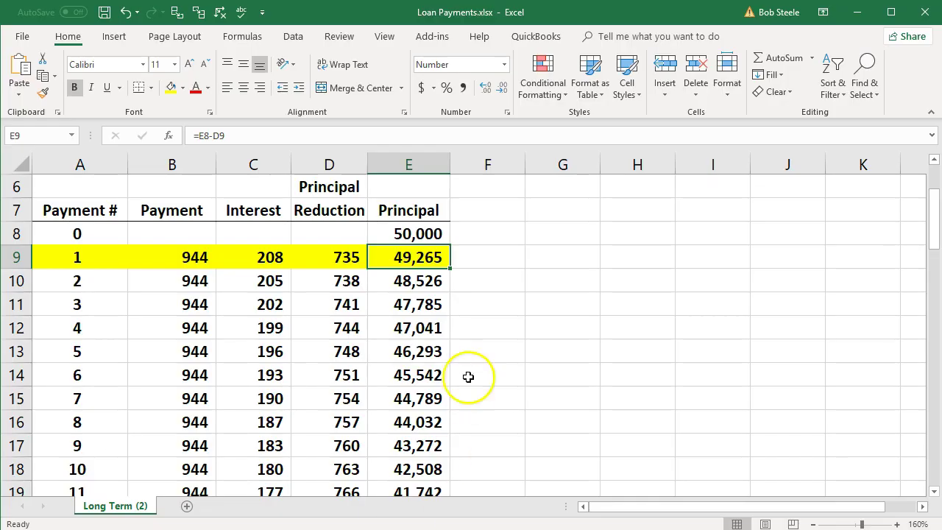
{"action": "left_click", "coordinate": [475, 327]}
{"action": "scroll", "coordinate": [353, 227], "scroll_direction": "up", "scroll_amount": 2}
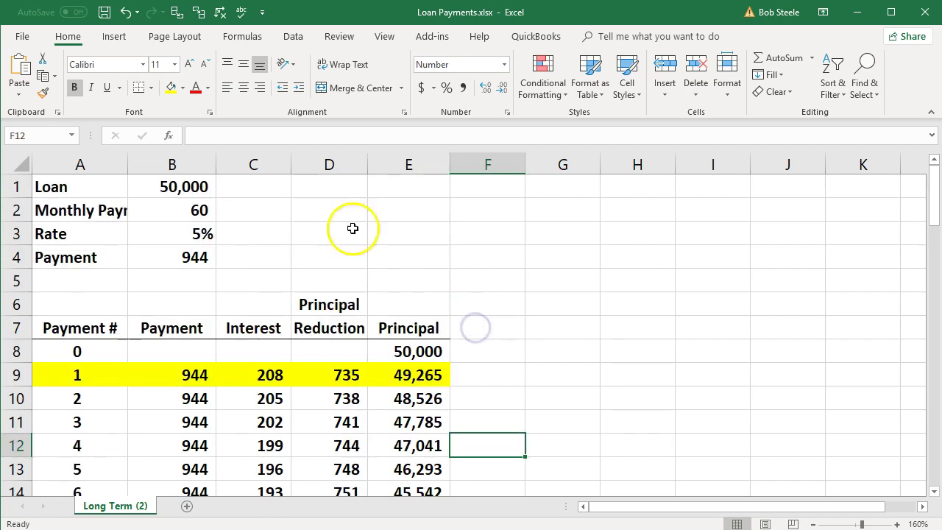
{"action": "left_click", "coordinate": [263, 378]}
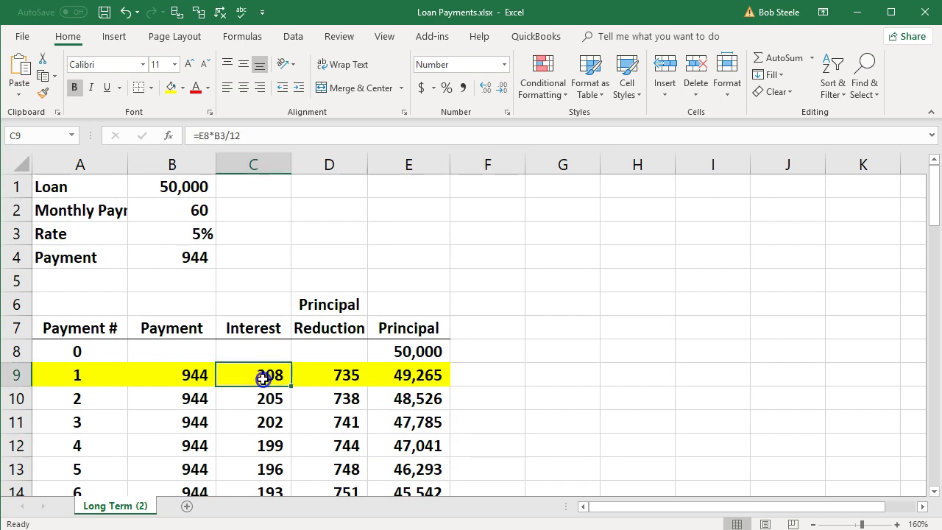